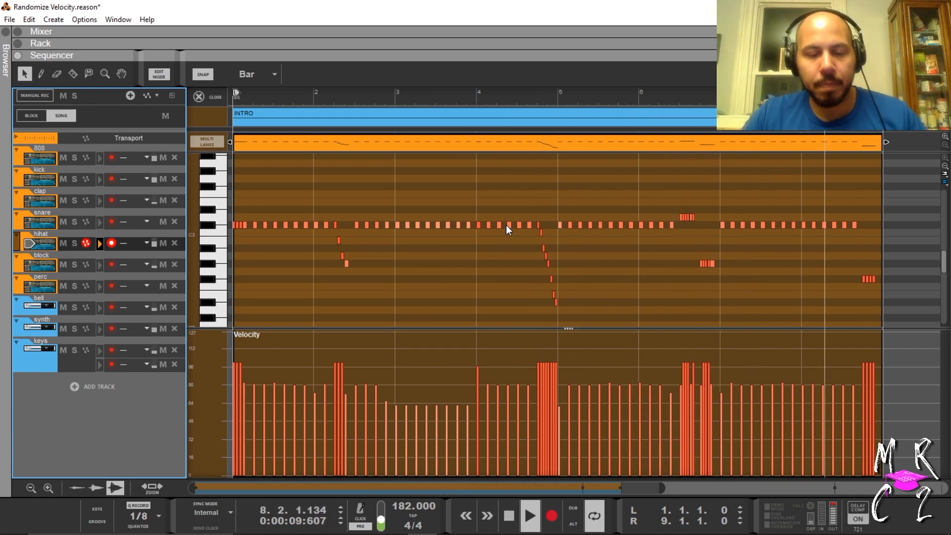
# - Solo the hihat track and open the Tool Window to its Note Velocity settings
pyautogui.click(75, 243)
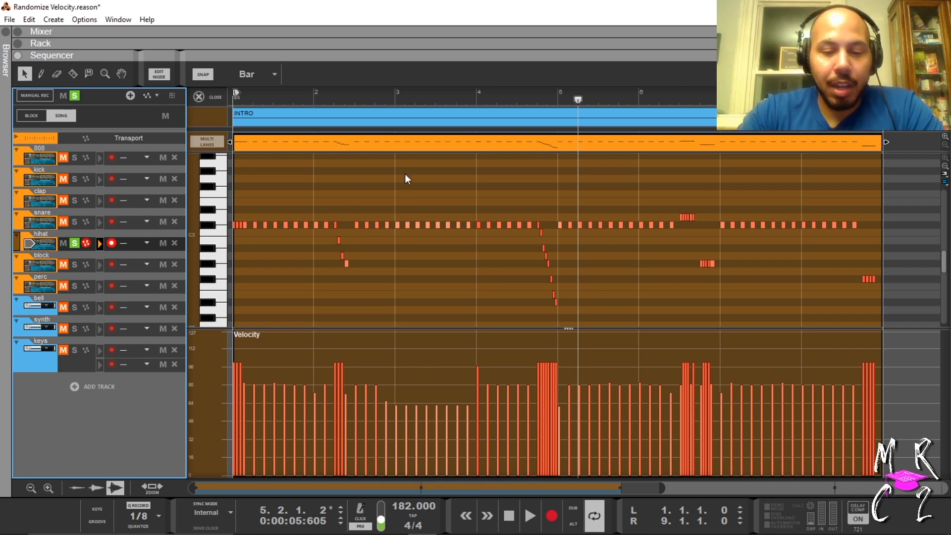
pyautogui.press('F8')
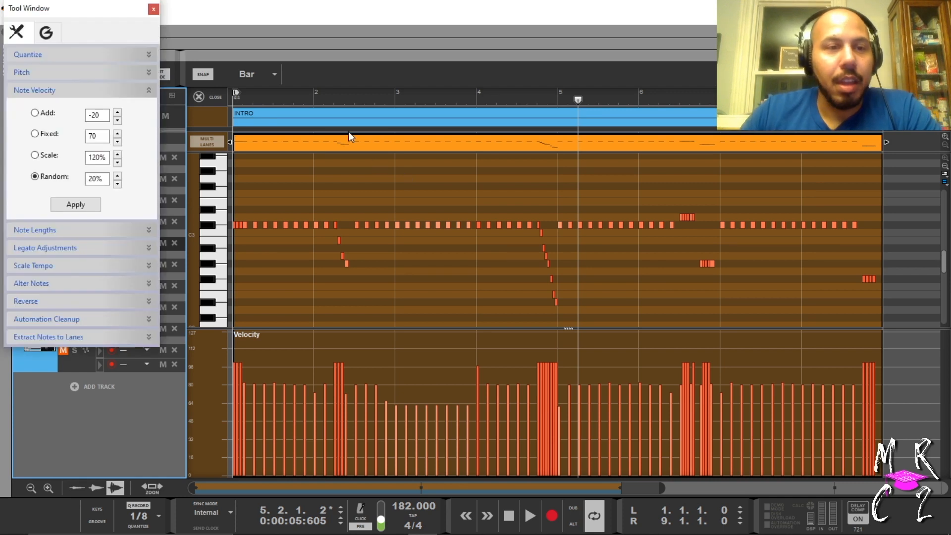
pyautogui.moveTo(59, 17)
pyautogui.mouseDown()
pyautogui.moveTo(67, 45)
pyautogui.moveTo(174, 95)
pyautogui.moveTo(167, 104)
pyautogui.moveTo(27, 16)
pyautogui.moveTo(57, 11)
pyautogui.mouseUp()
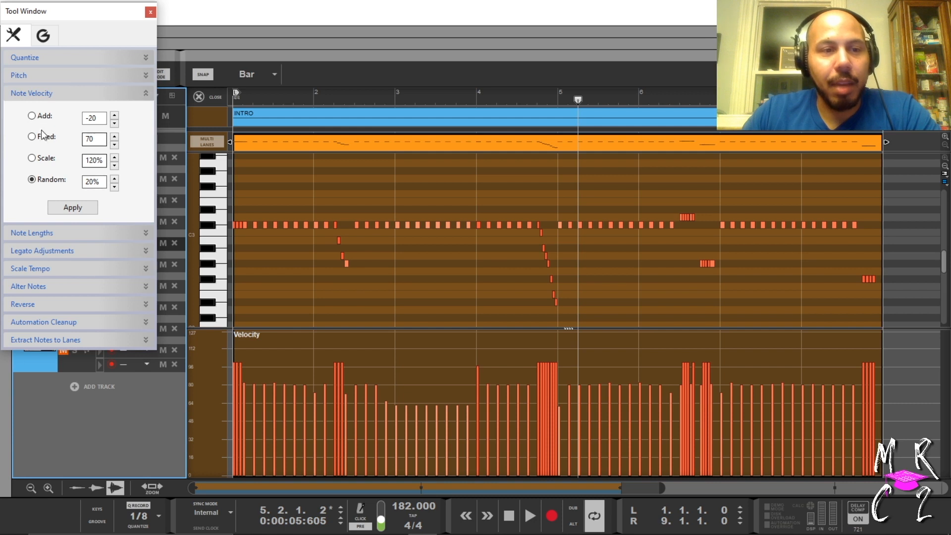
pyautogui.click(69, 208)
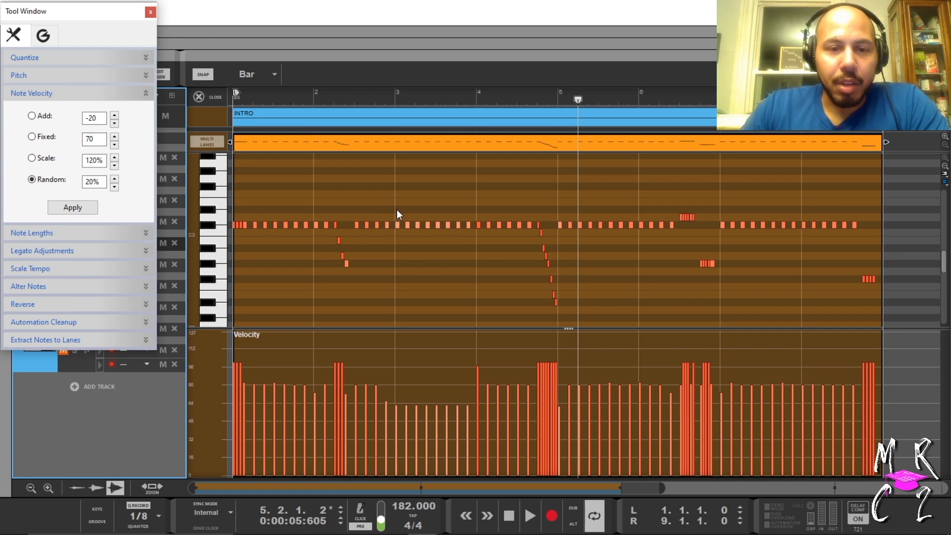
# - Select the hihat notes in bar 3 and add 30 to their velocity
pyautogui.moveTo(397, 208); pyautogui.dragTo(475, 249)
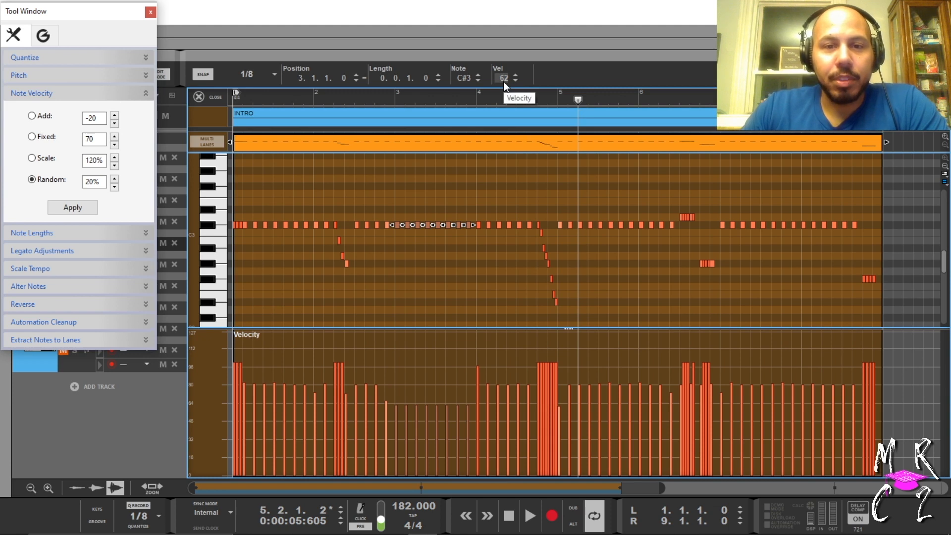
pyautogui.click(31, 115)
pyautogui.doubleClick(86, 119)
pyautogui.write('-20')
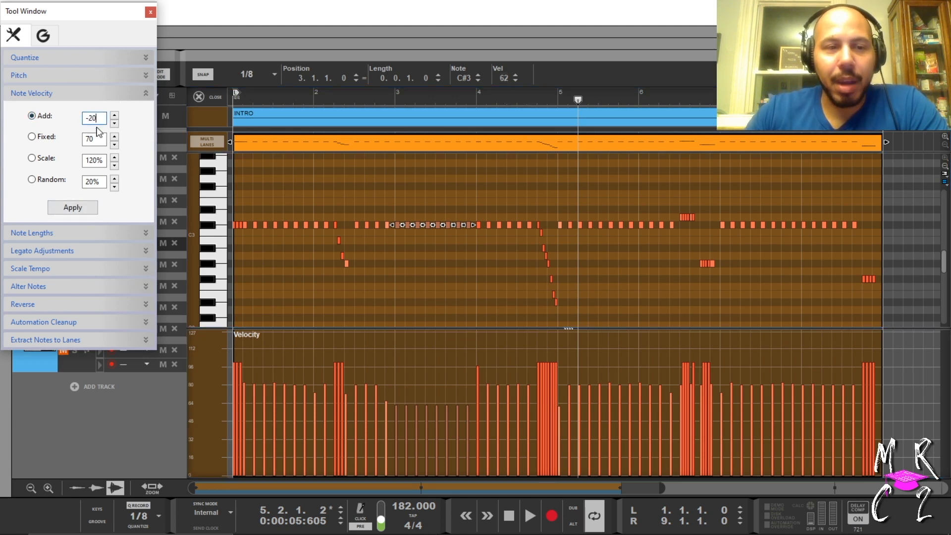
pyautogui.doubleClick(98, 119)
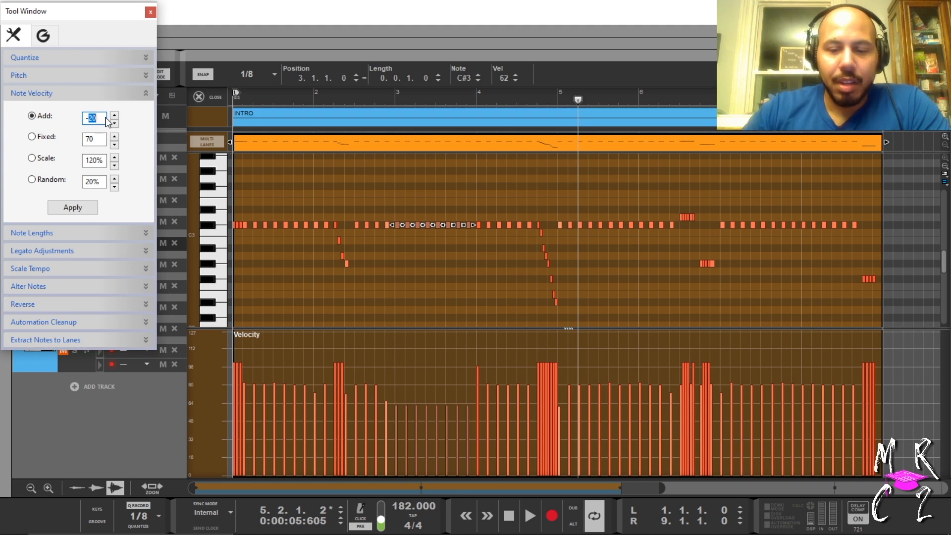
pyautogui.press('BackSpace')
pyautogui.write('30')
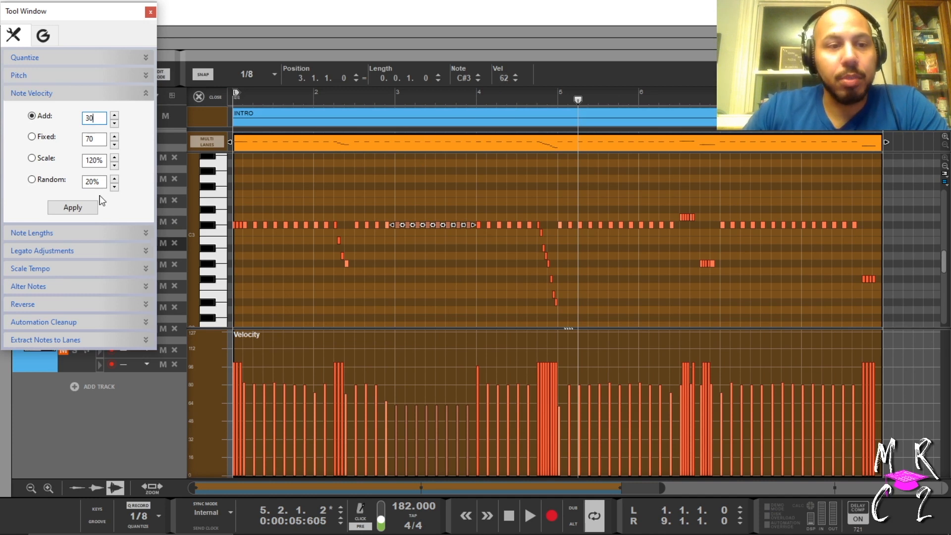
pyautogui.click(89, 208)
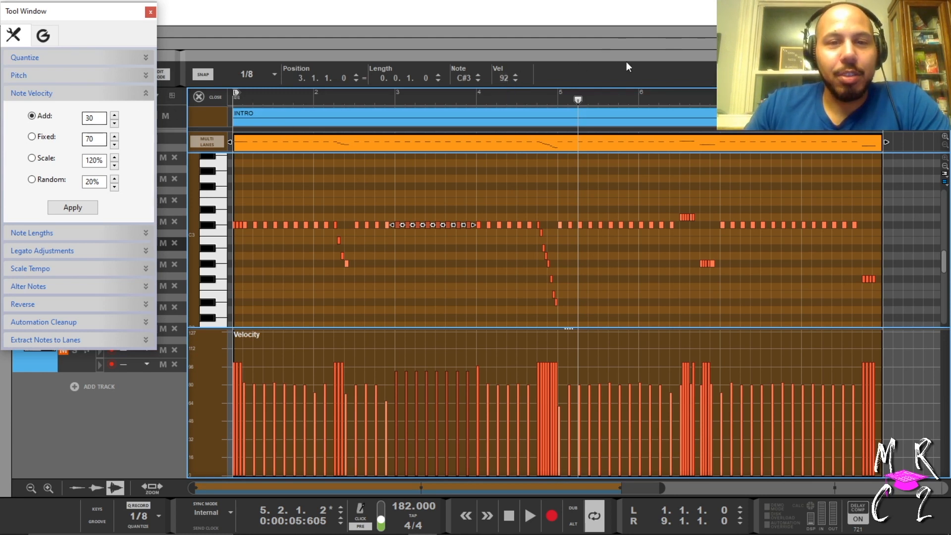
# - Lower the velocity of the selected bar 3 hihat notes by adding -32
pyautogui.doubleClick(94, 119)
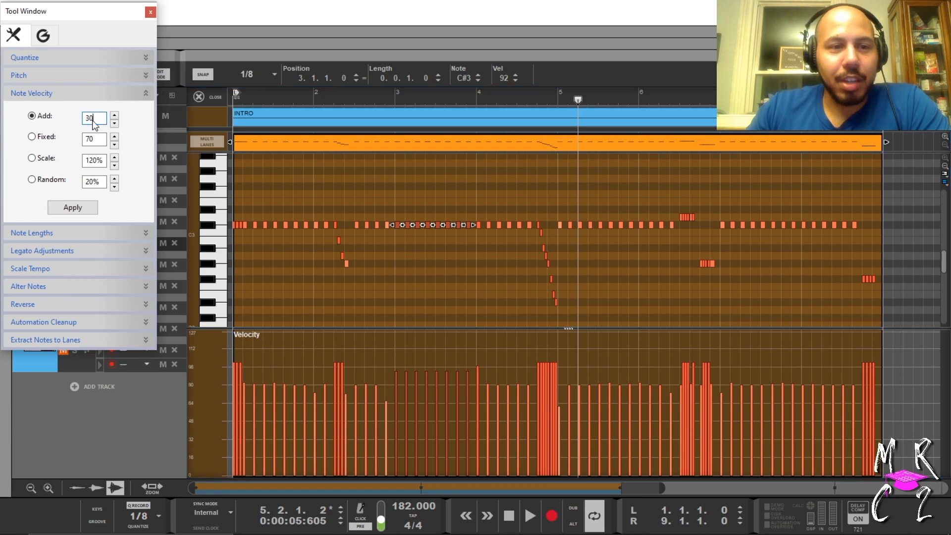
pyautogui.write('-')
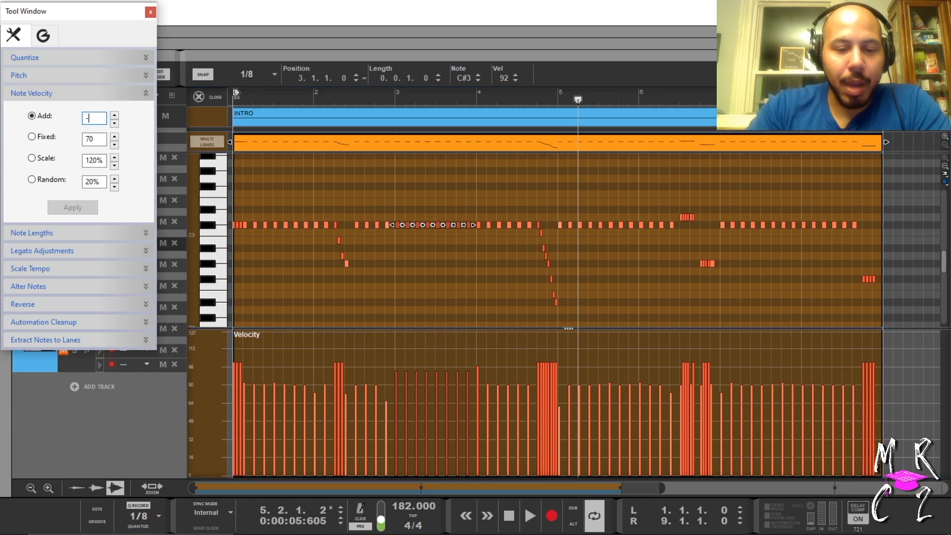
pyautogui.write('32')
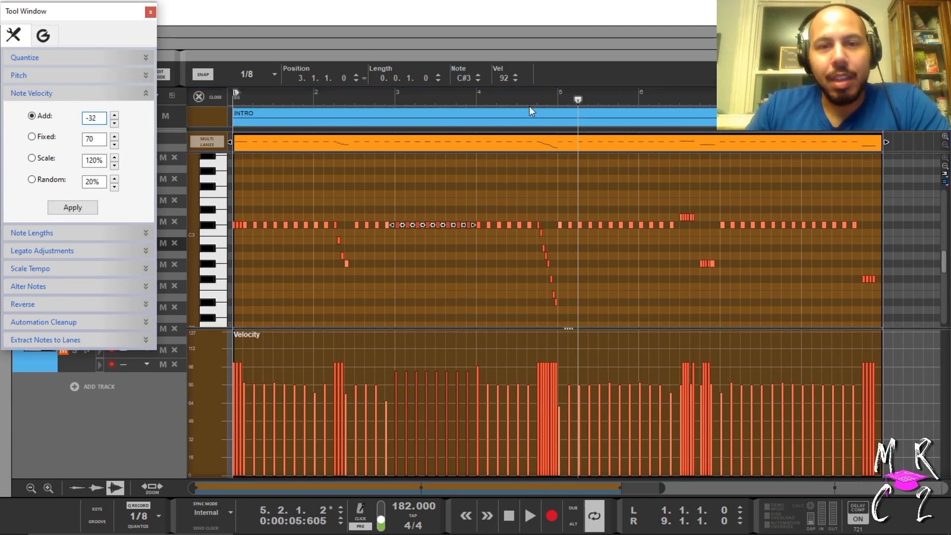
pyautogui.click(95, 210)
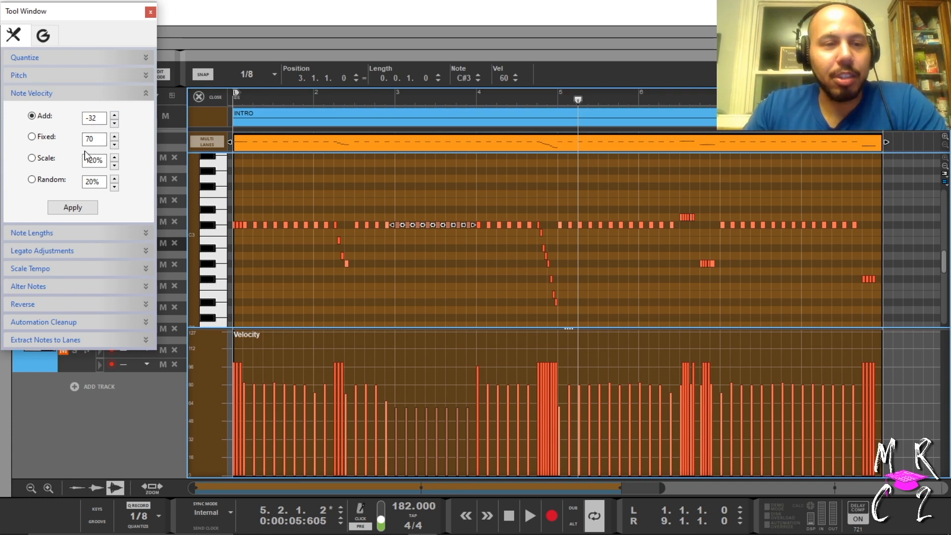
# - Select the repeated hihat notes from 5.1.3 through bar 6 and apply a fixed velocity of 105
pyautogui.click(42, 140)
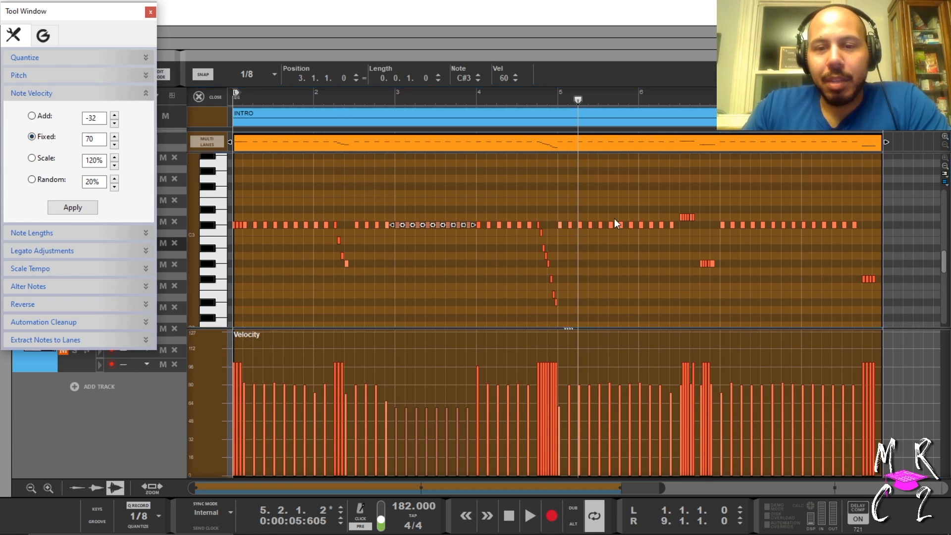
pyautogui.moveTo(570, 198); pyautogui.dragTo(676, 252)
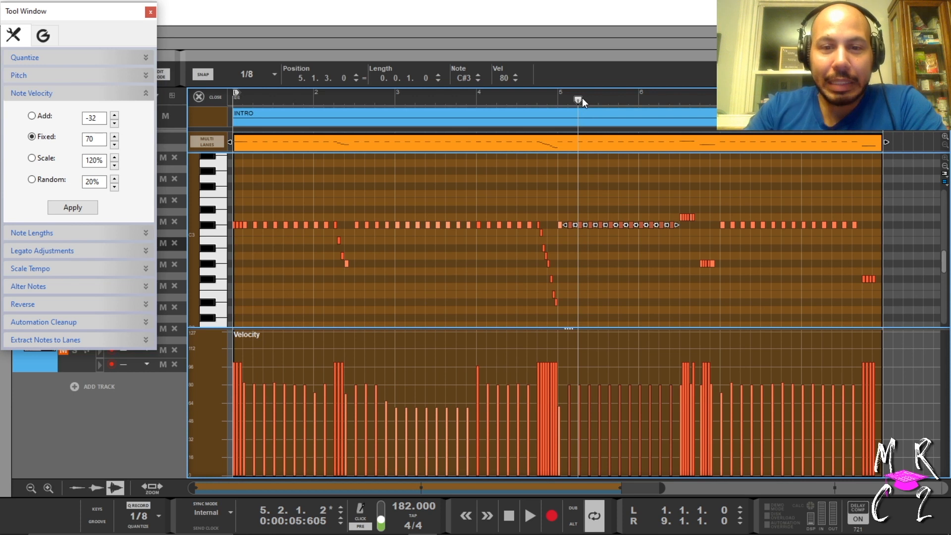
pyautogui.click(654, 252)
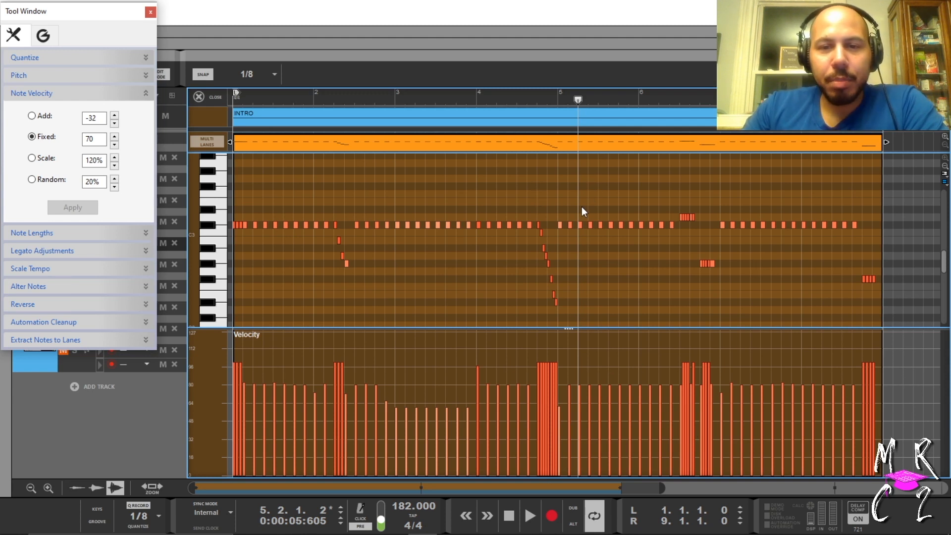
pyautogui.moveTo(569, 203); pyautogui.dragTo(675, 260)
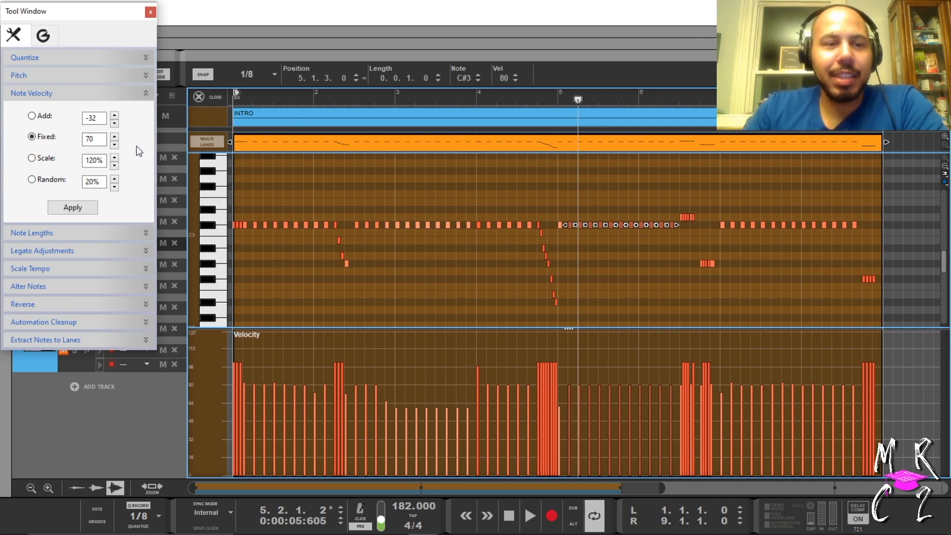
pyautogui.click(114, 136)
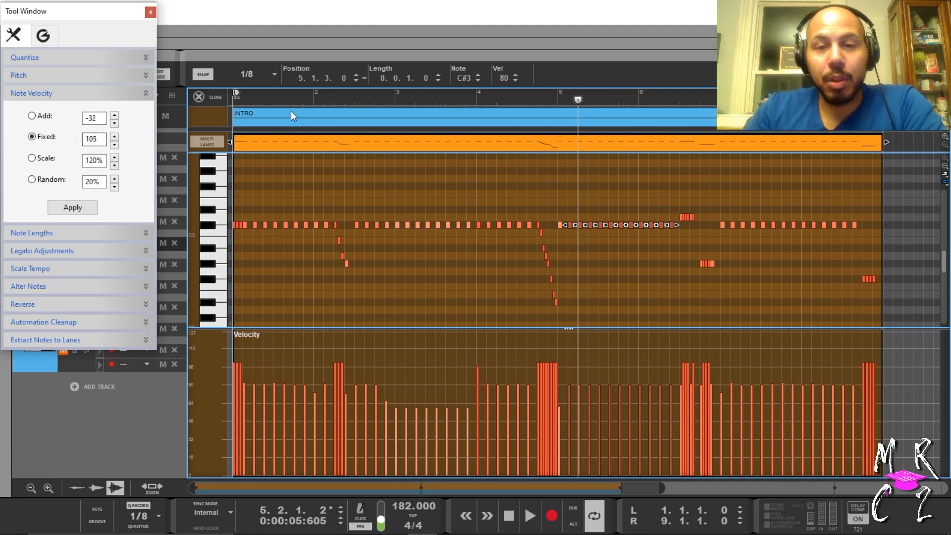
pyautogui.click(80, 208)
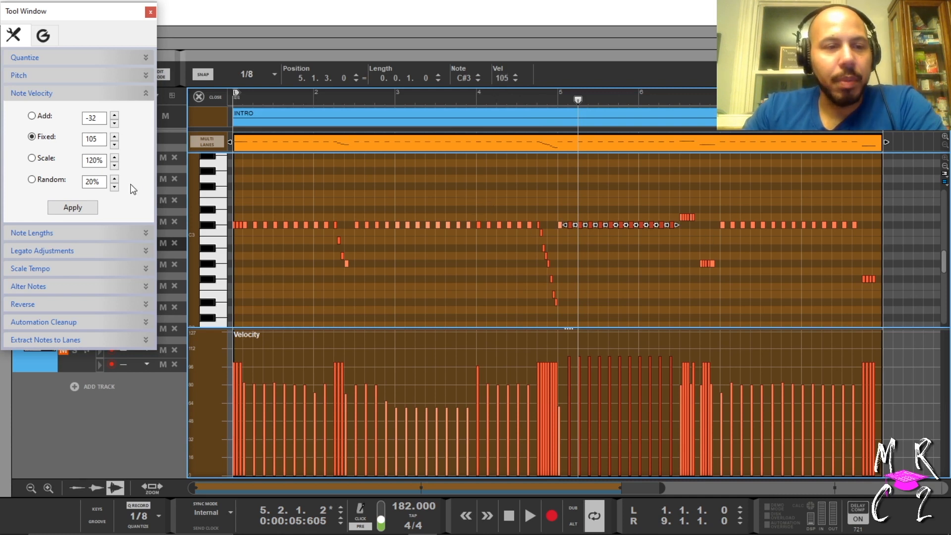
# - Choose Scale as the velocity adjustment, then arrange the Reason and Calculator windows side by side, leaving the calculator's display and history visible
pyautogui.click(33, 158)
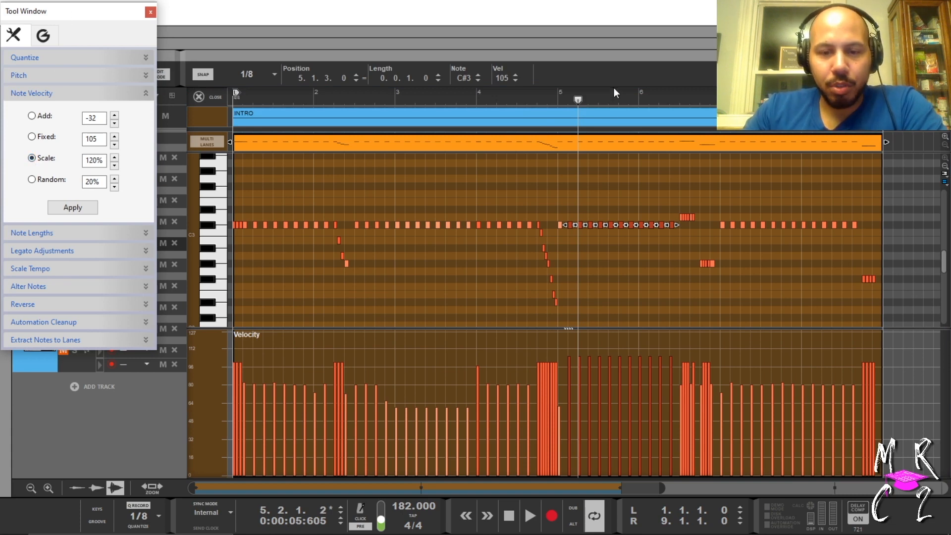
pyautogui.moveTo(610, 10); pyautogui.dragTo(0, 81)
pyautogui.click(680, 177)
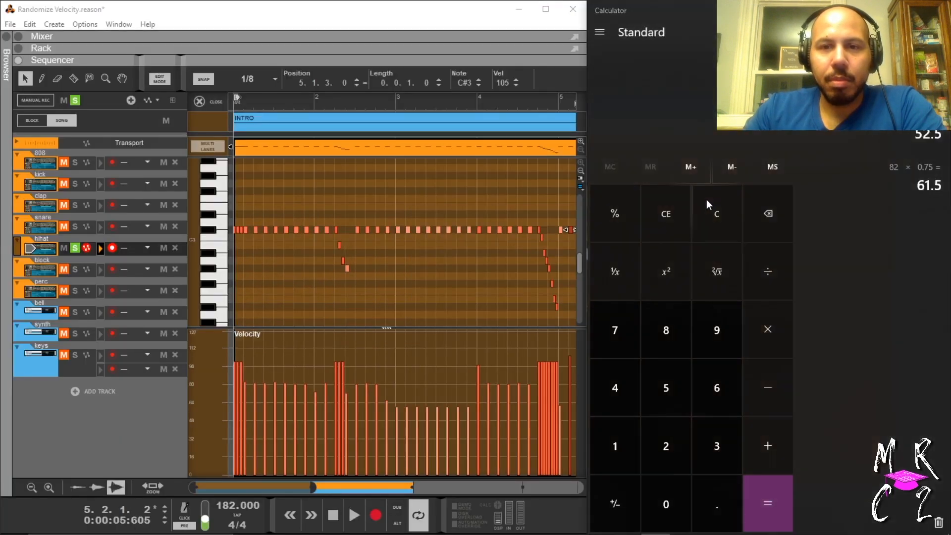
pyautogui.moveTo(709, 10); pyautogui.dragTo(950, 57)
pyautogui.click(192, 151)
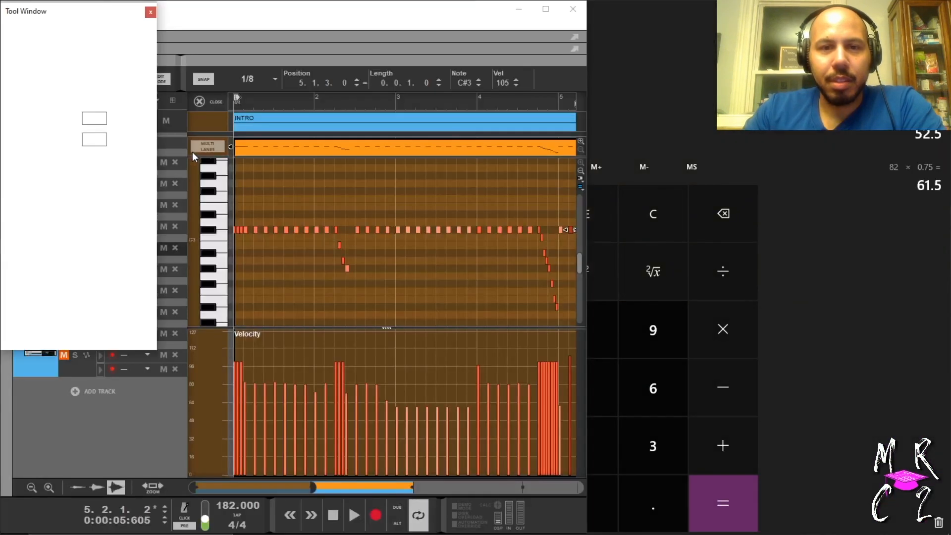
pyautogui.click(656, 20)
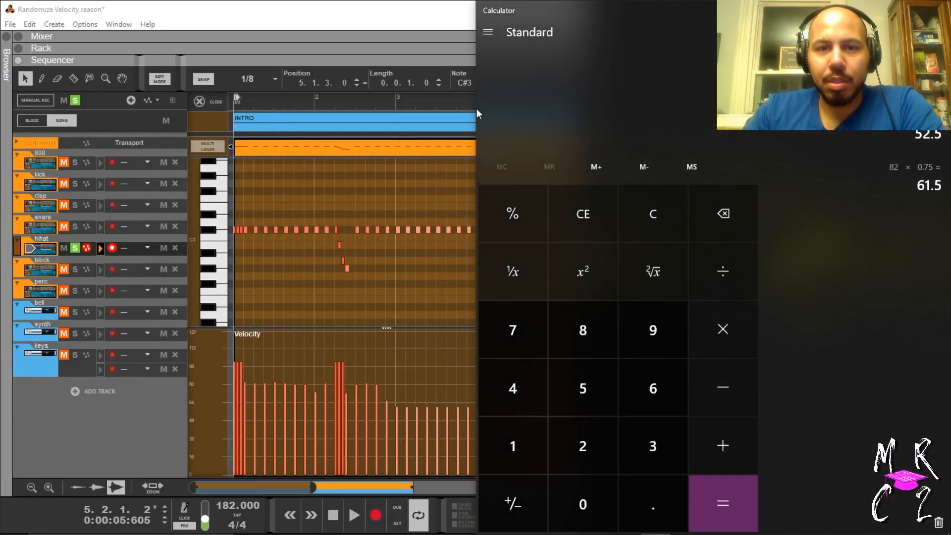
pyautogui.moveTo(473, 109); pyautogui.dragTo(637, 32)
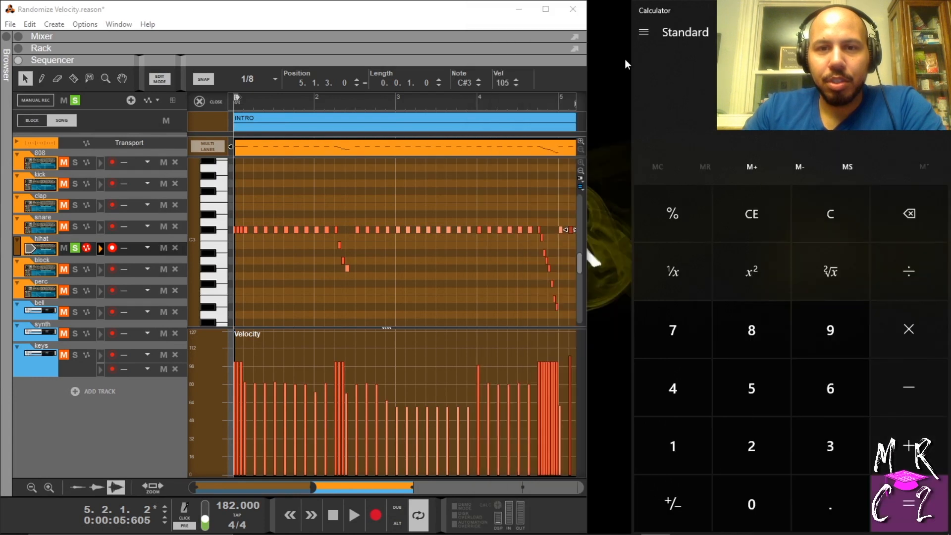
pyautogui.click(585, 70)
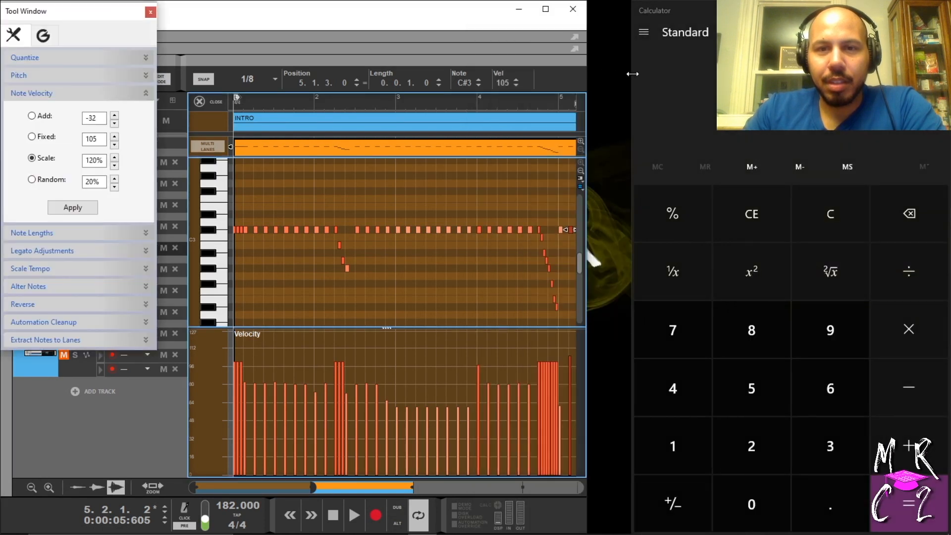
pyautogui.moveTo(631, 47); pyautogui.dragTo(584, 48)
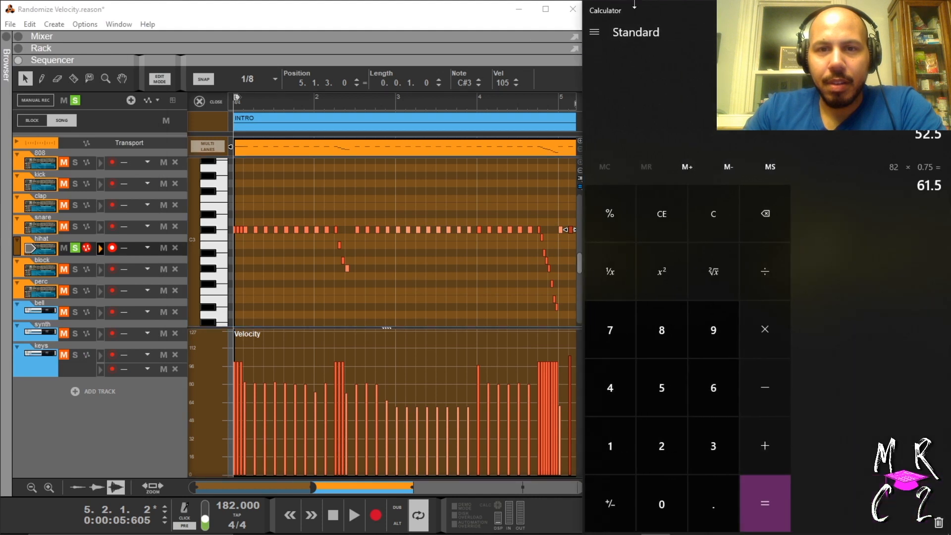
pyautogui.moveTo(635, 6); pyautogui.dragTo(651, 181)
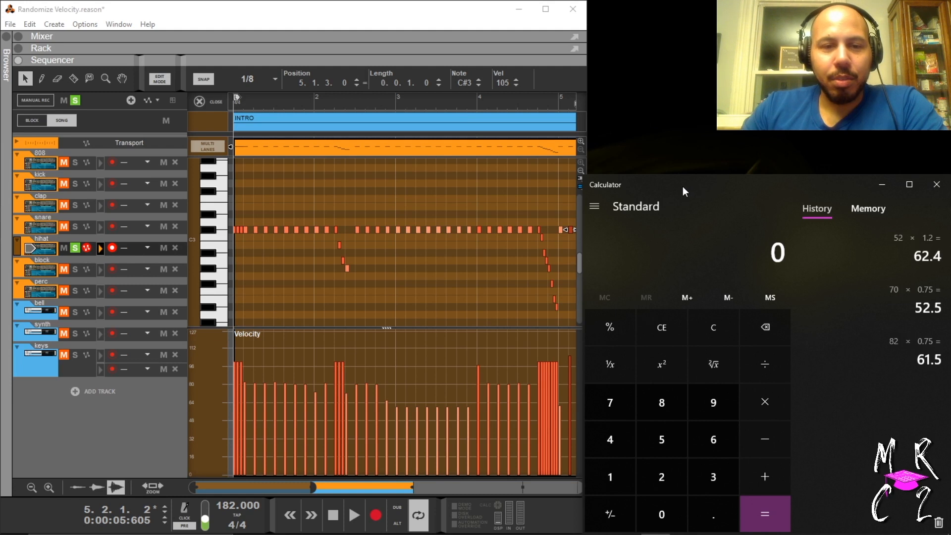
# - Back in Reason, select the last two hihat notes of bar 2 and set the velocity scale to 55%
pyautogui.click(177, 9)
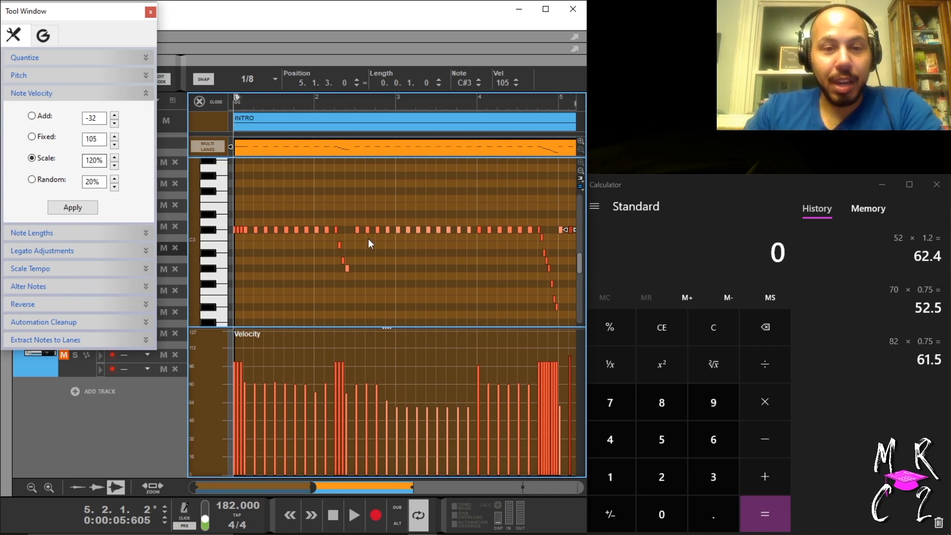
pyautogui.moveTo(370, 195); pyautogui.dragTo(394, 261)
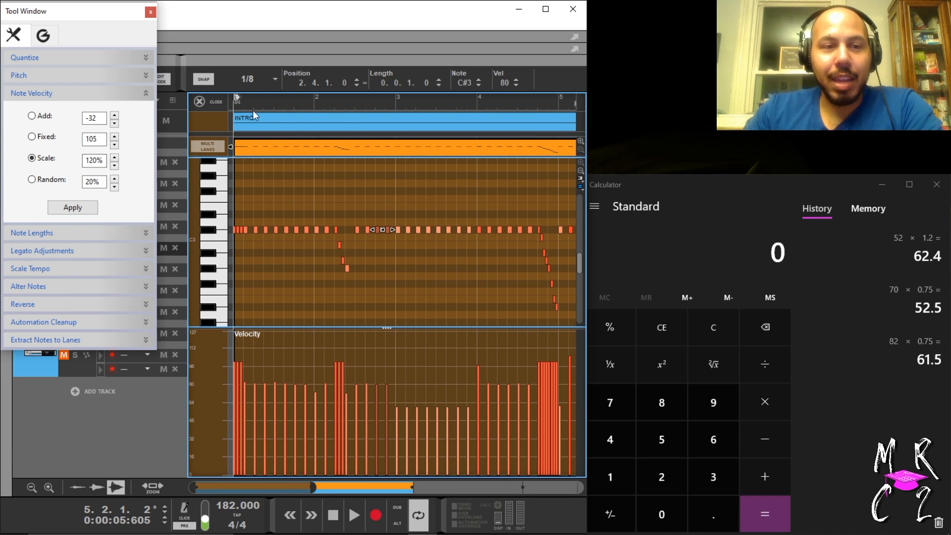
pyautogui.click(95, 161)
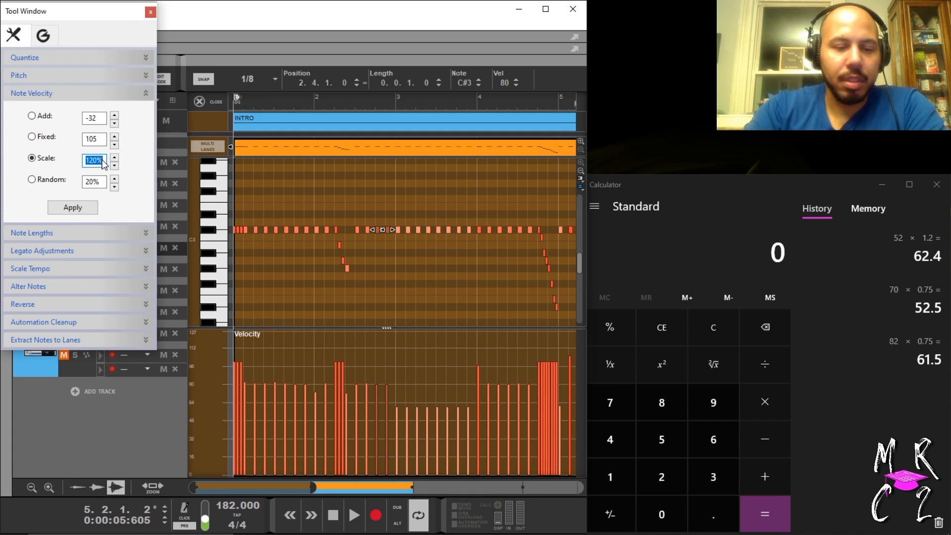
pyautogui.write('55')
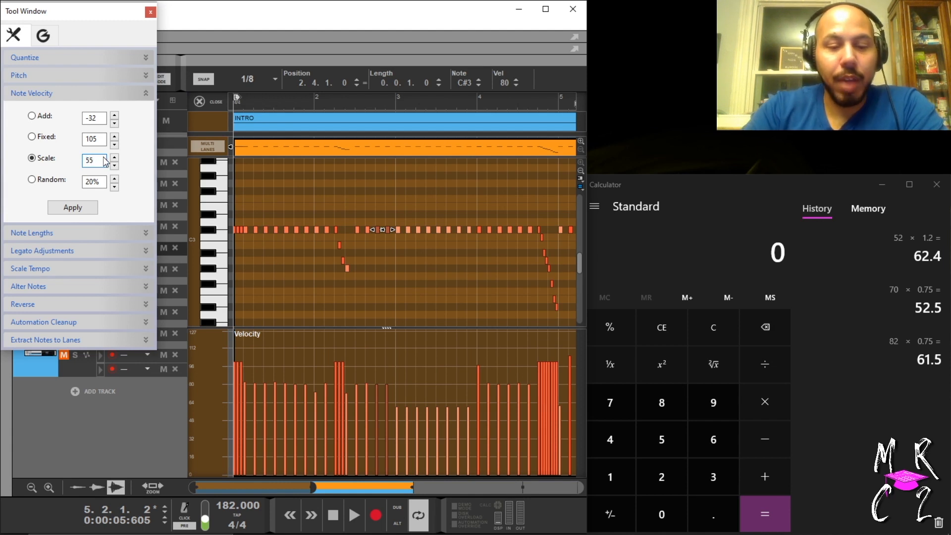
pyautogui.write('%')
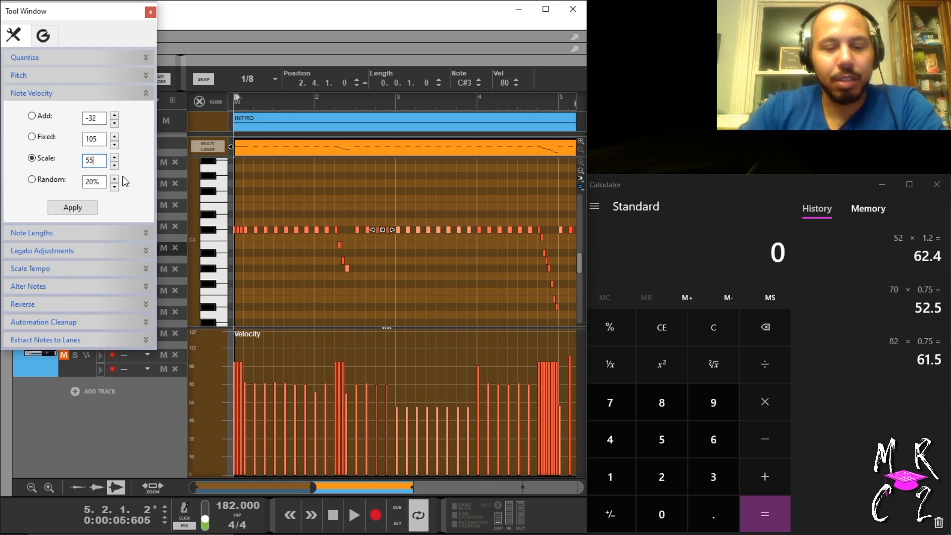
pyautogui.write('%')
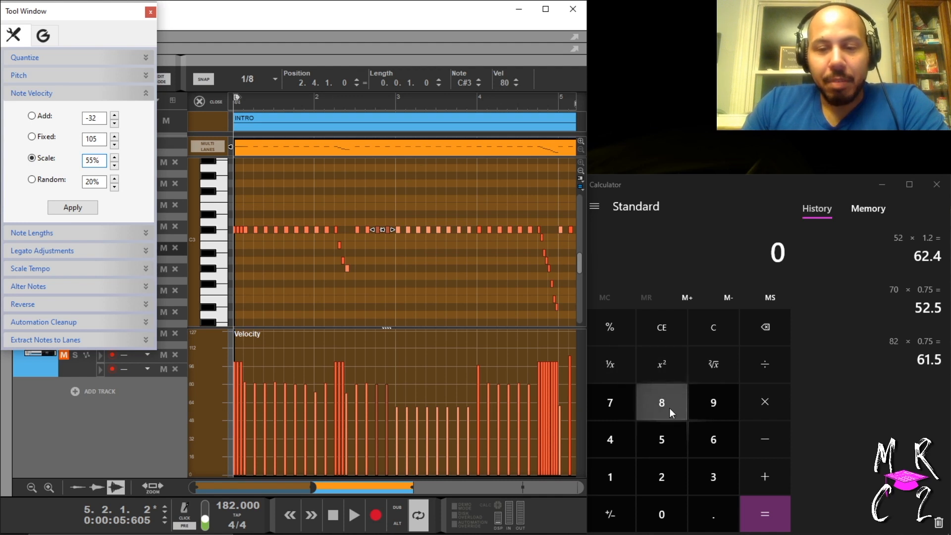
# - Switch to Calculator, clear any wrong entry and multiply 80 by 0.55
pyautogui.doubleClick(667, 443)
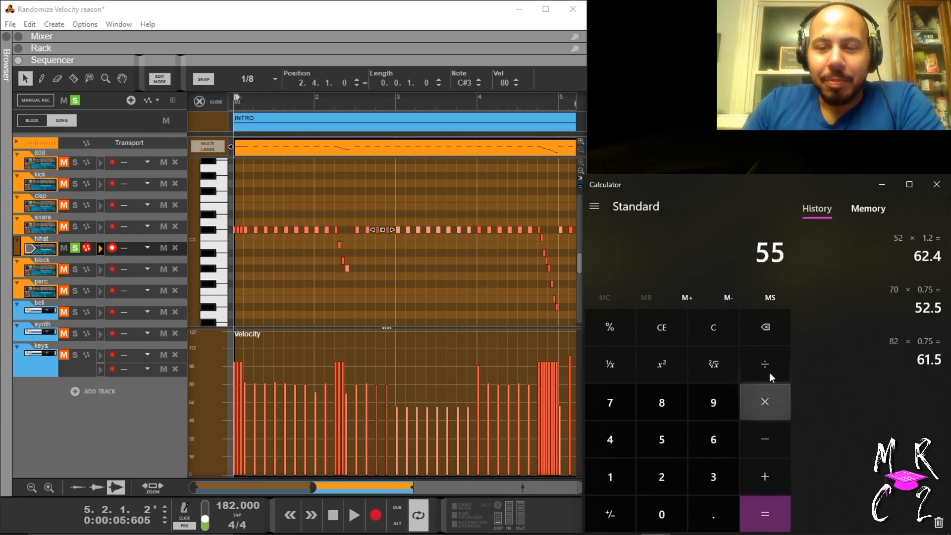
pyautogui.click(647, 332)
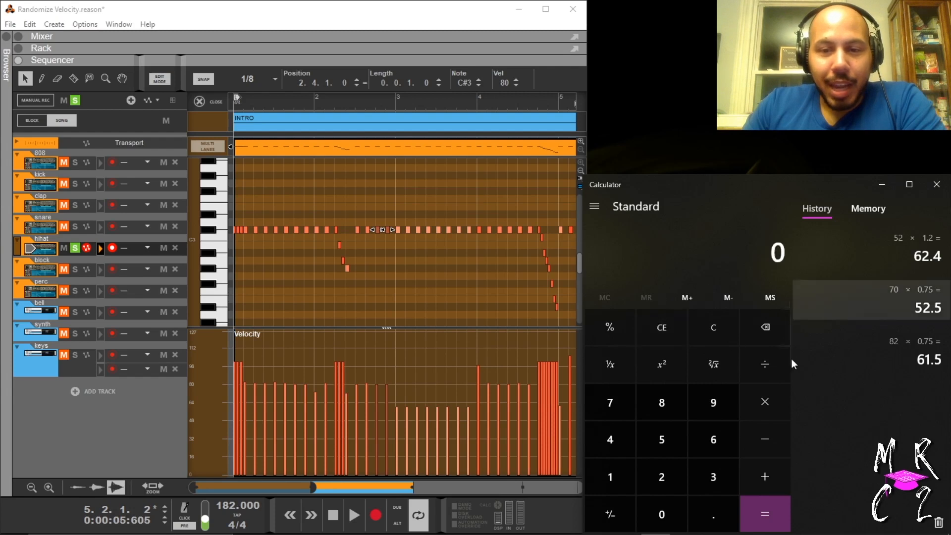
pyautogui.click(673, 394)
pyautogui.click(670, 518)
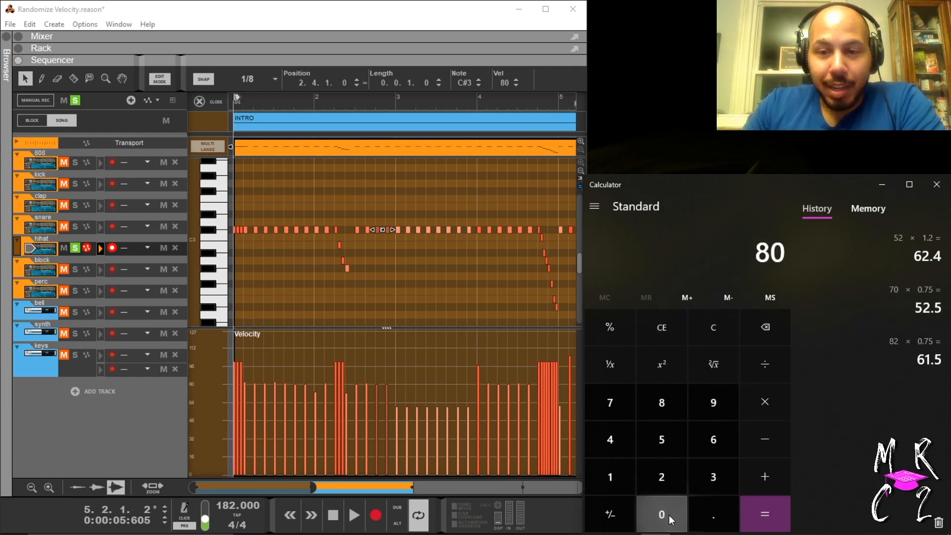
pyautogui.click(773, 397)
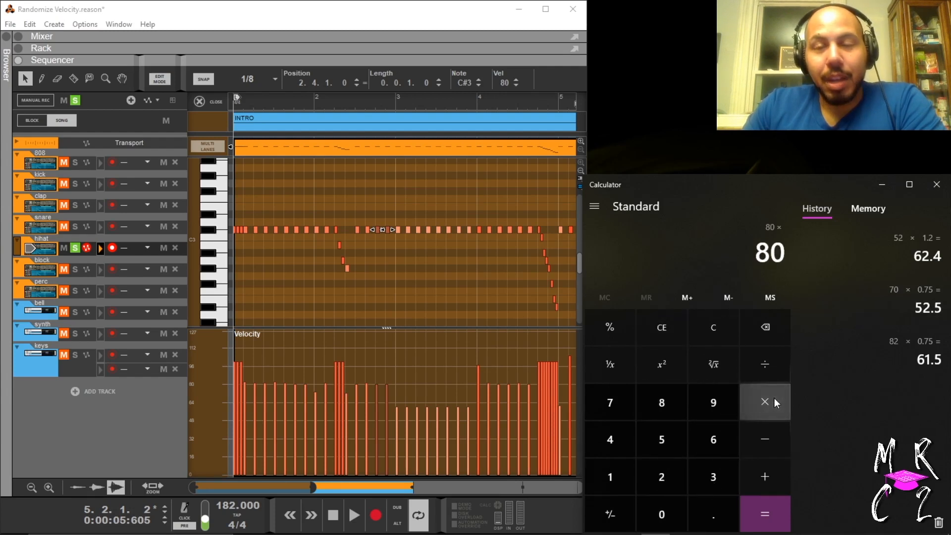
pyautogui.click(707, 508)
pyautogui.click(668, 435)
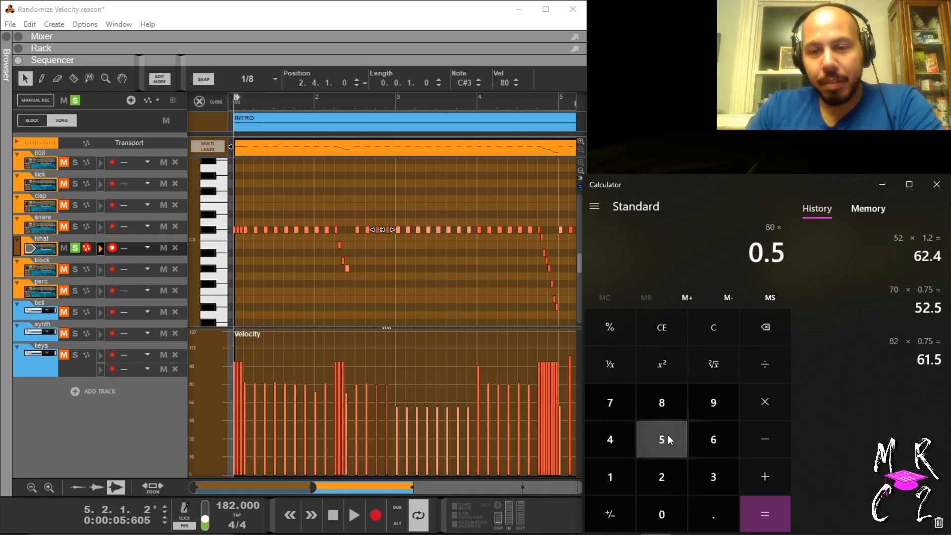
pyautogui.click(670, 436)
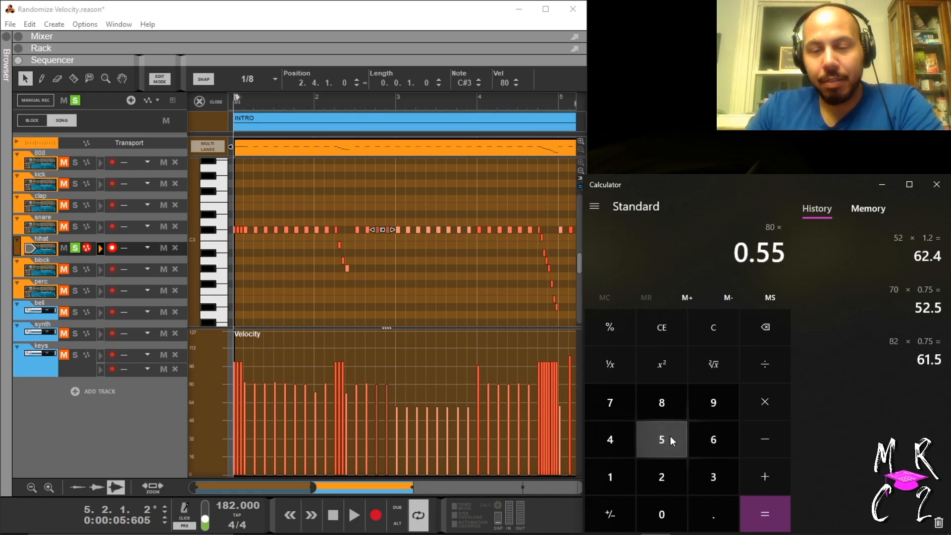
pyautogui.click(766, 508)
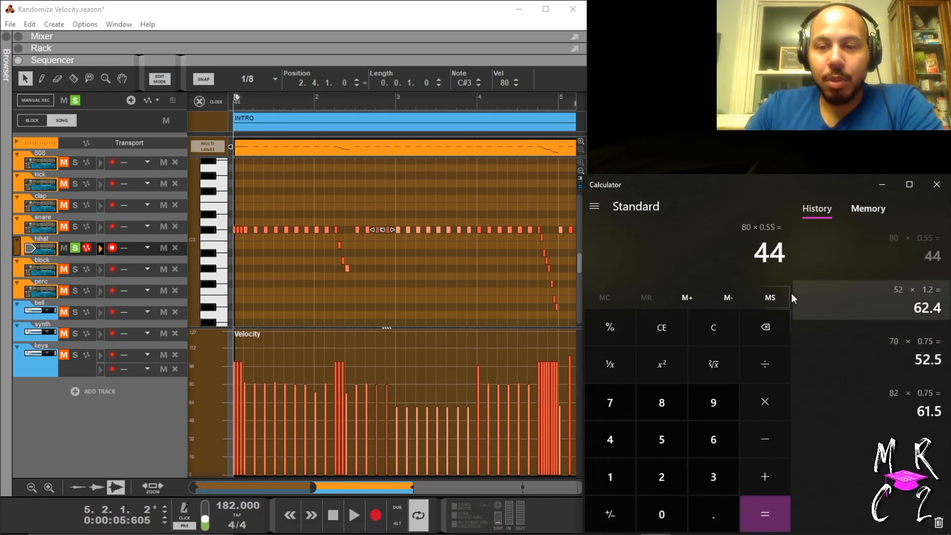
# - Switch back to Reason, apply the 55% velocity scale to the two selected hihat notes and deselect them
pyautogui.click(451, 10)
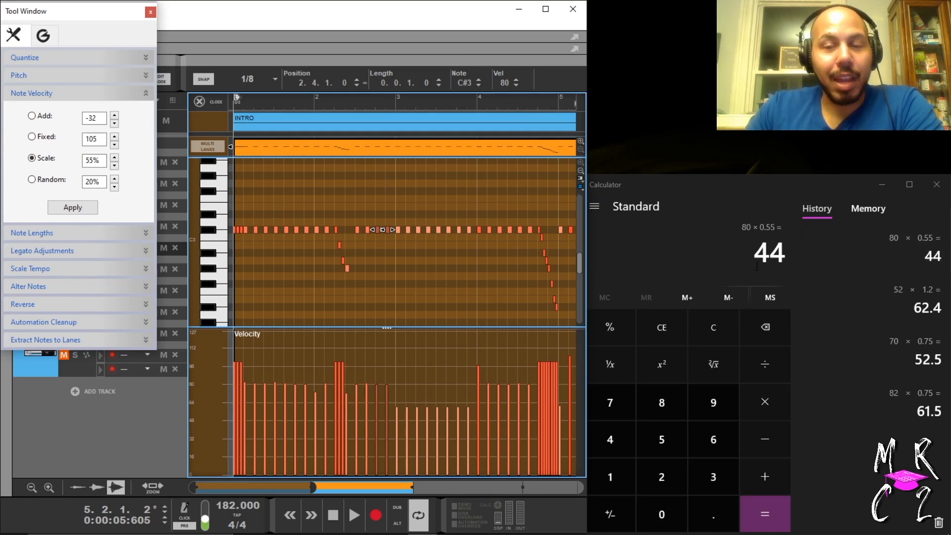
pyautogui.click(77, 208)
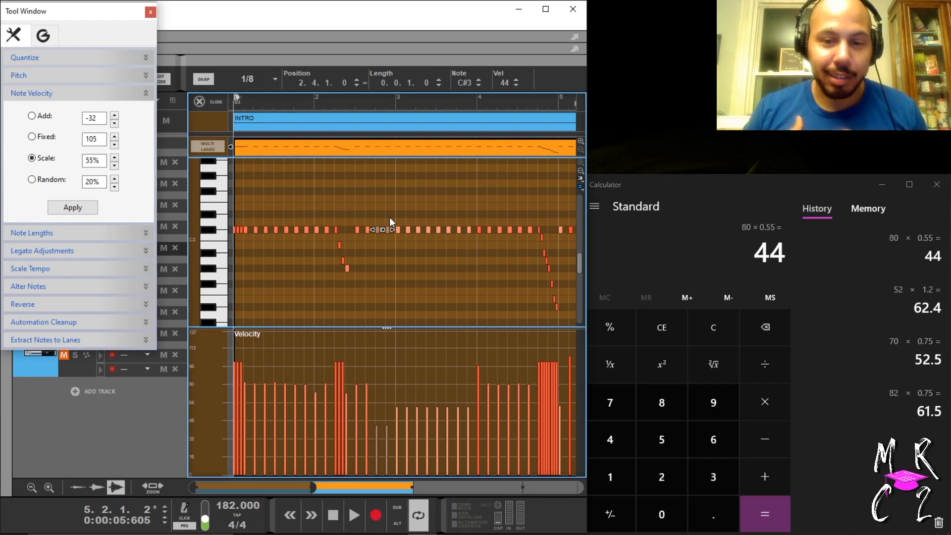
pyautogui.click(375, 191)
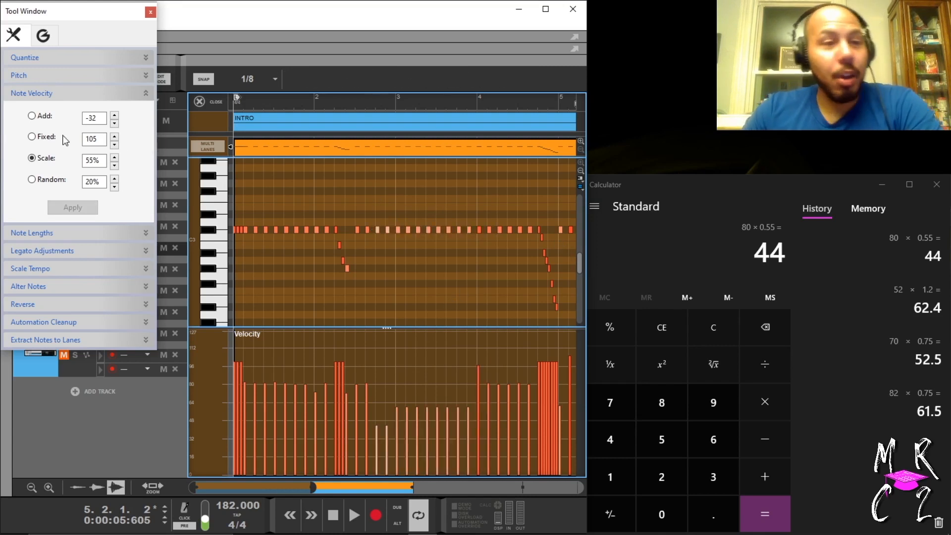
# - Set the velocity scale to 155% and select the last two hihat notes of bar 2 plus the first note of bar 3
pyautogui.doubleClick(92, 160)
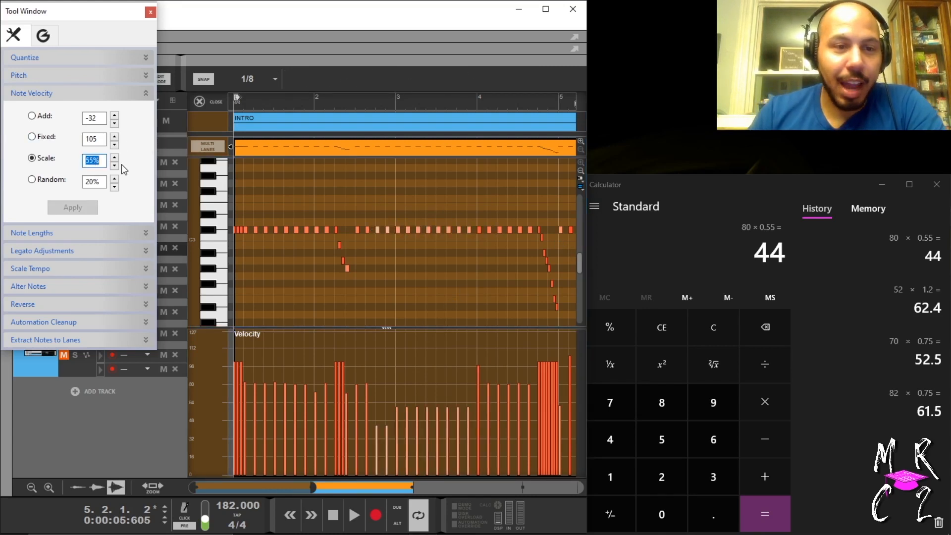
pyautogui.write('1')
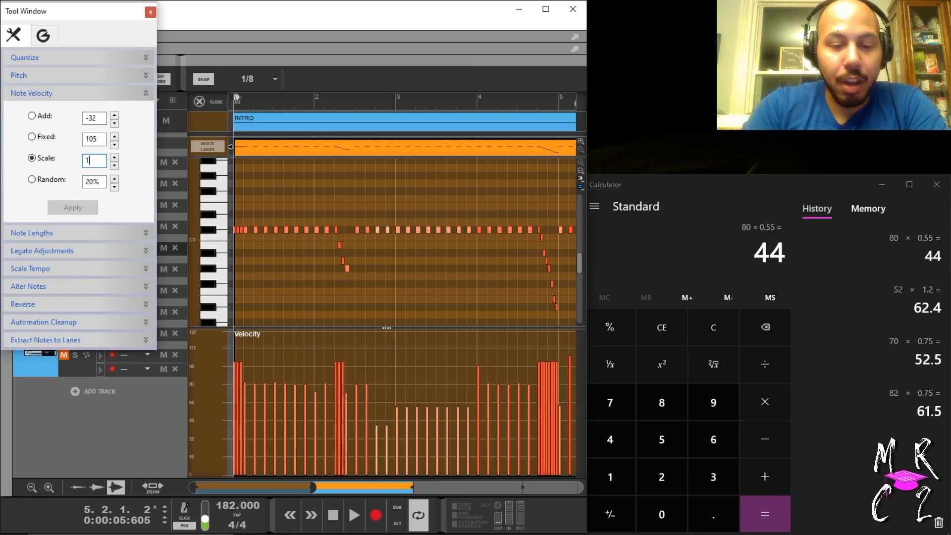
pyautogui.write('55%')
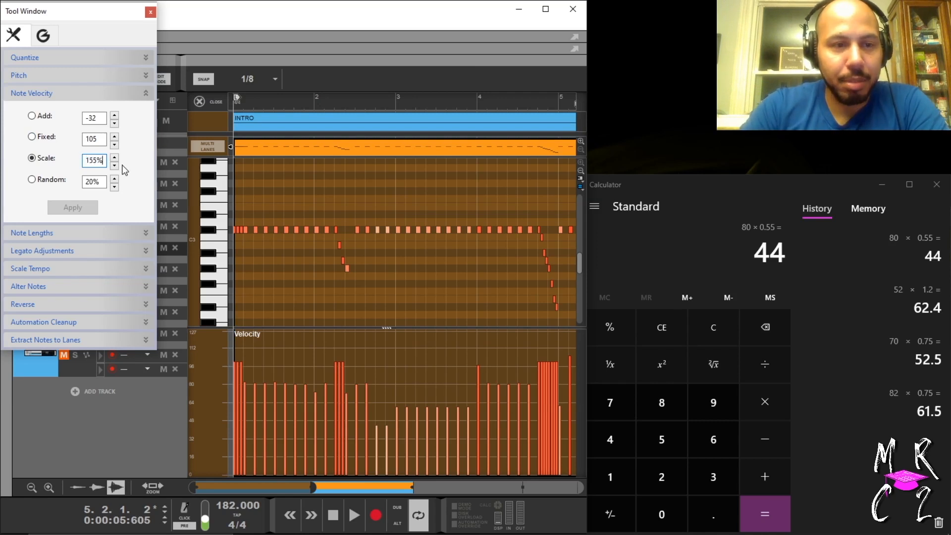
pyautogui.moveTo(371, 207); pyautogui.dragTo(396, 239)
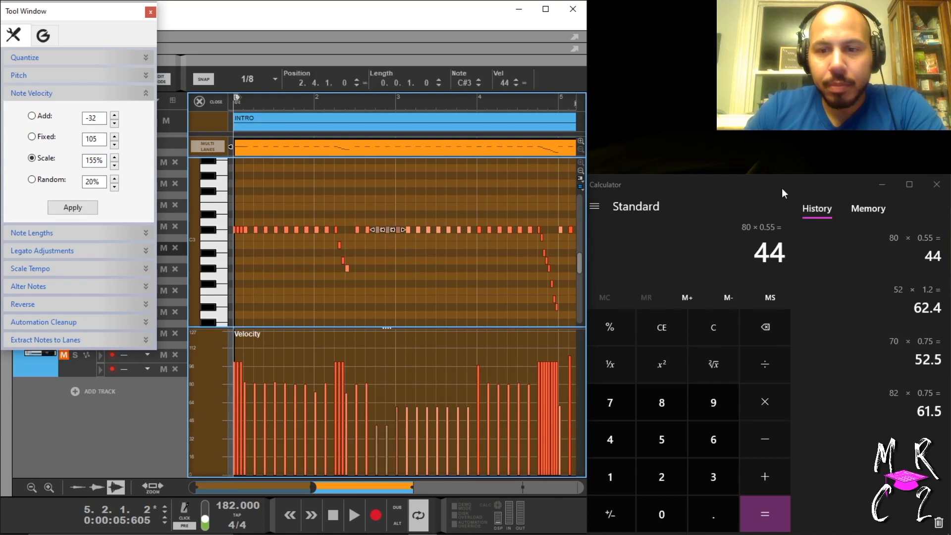
# - Multiply 44 by 1.55 in Calculator, and in Reason apply the 155% velocity scale to the three selected hihat notes
pyautogui.click(768, 409)
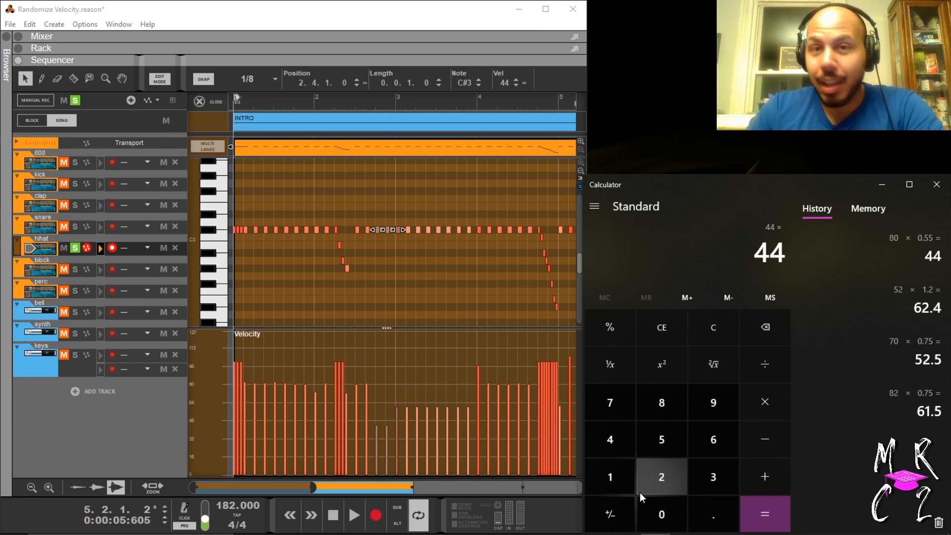
pyautogui.click(611, 481)
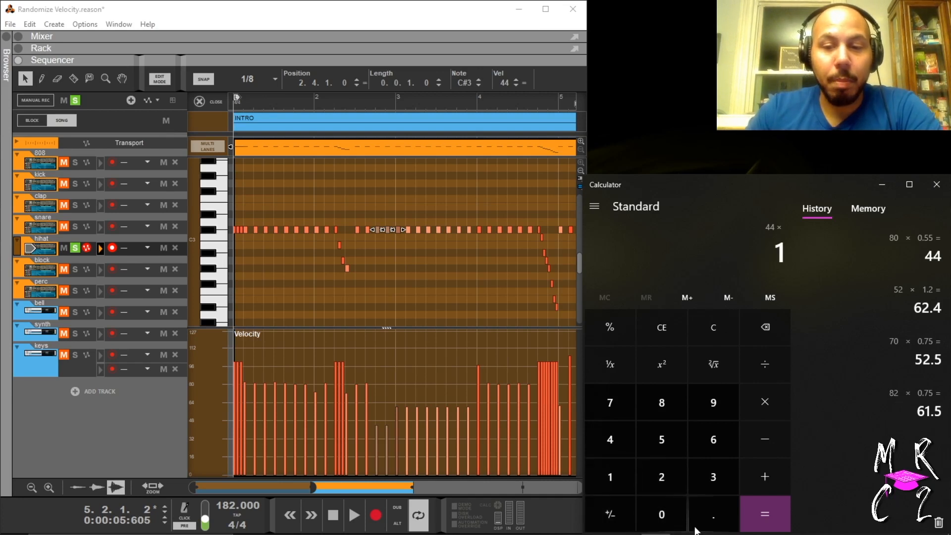
pyautogui.click(699, 524)
pyautogui.click(662, 440)
pyautogui.click(661, 441)
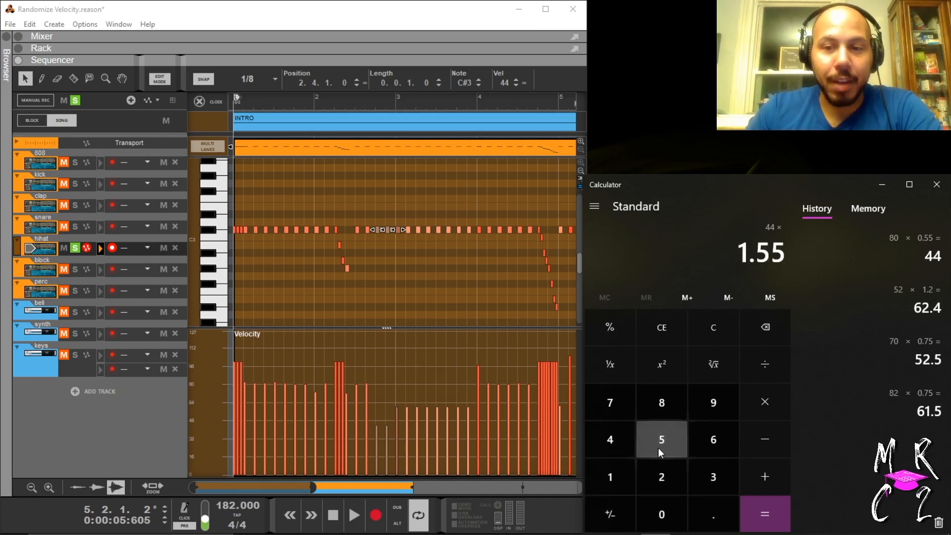
pyautogui.click(759, 508)
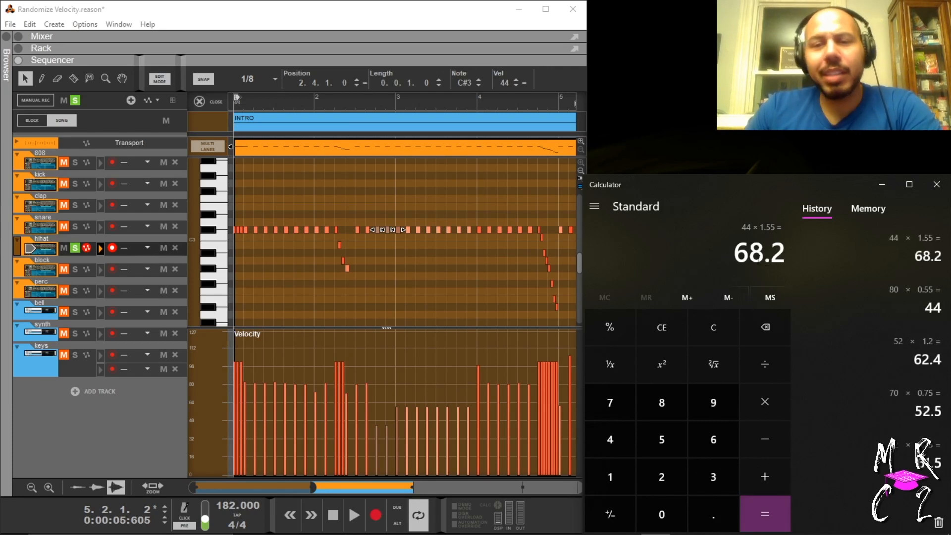
pyautogui.press('F8')
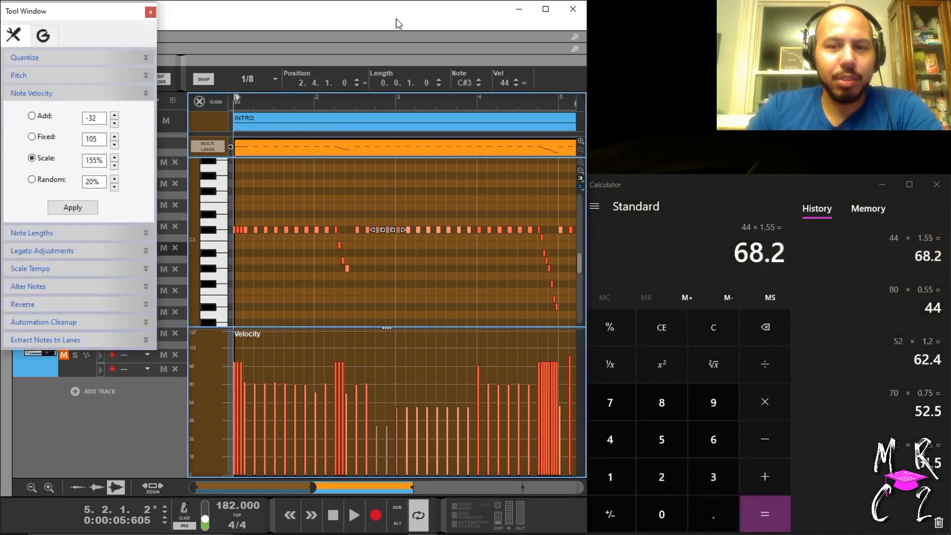
pyautogui.click(76, 208)
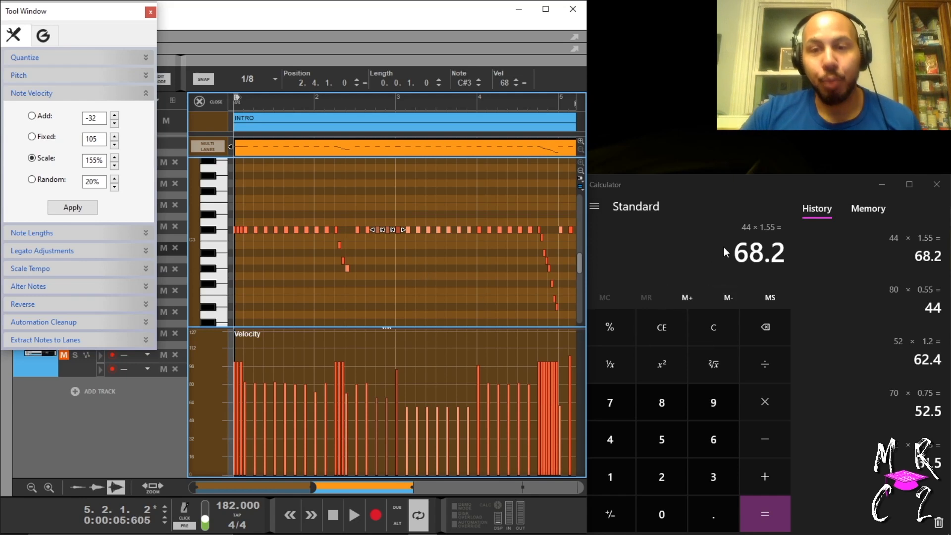
# - In Calculator, multiply the velocity value 68 by 1
pyautogui.click(704, 439)
pyautogui.click(680, 411)
pyautogui.click(784, 405)
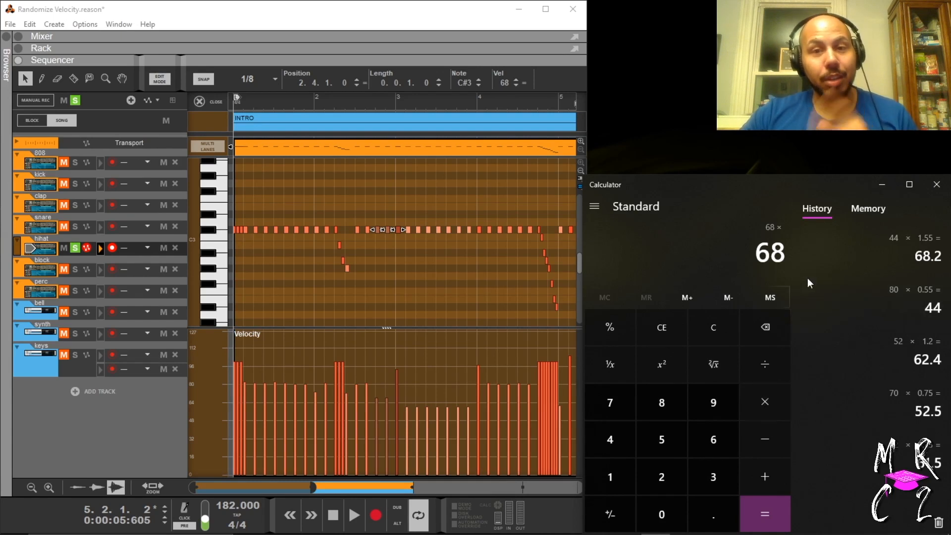
pyautogui.click(625, 486)
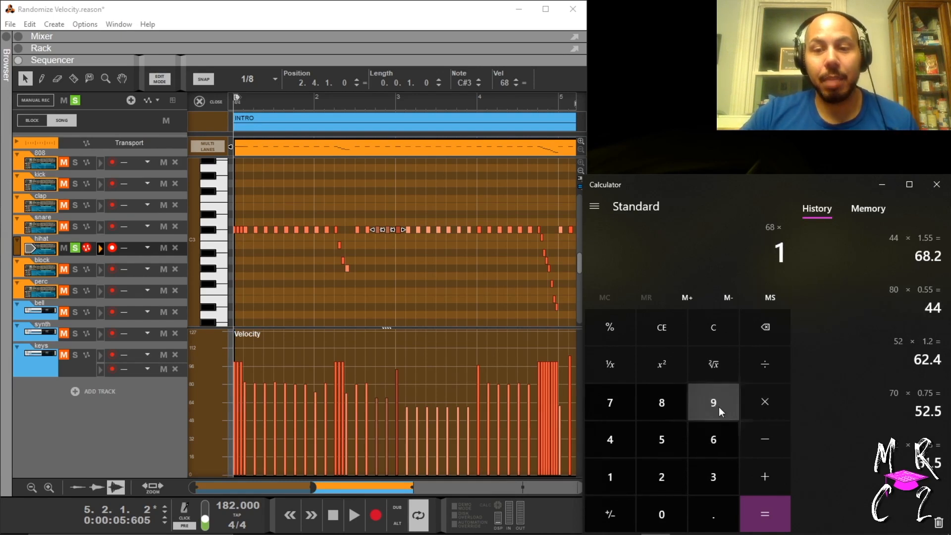
pyautogui.click(763, 524)
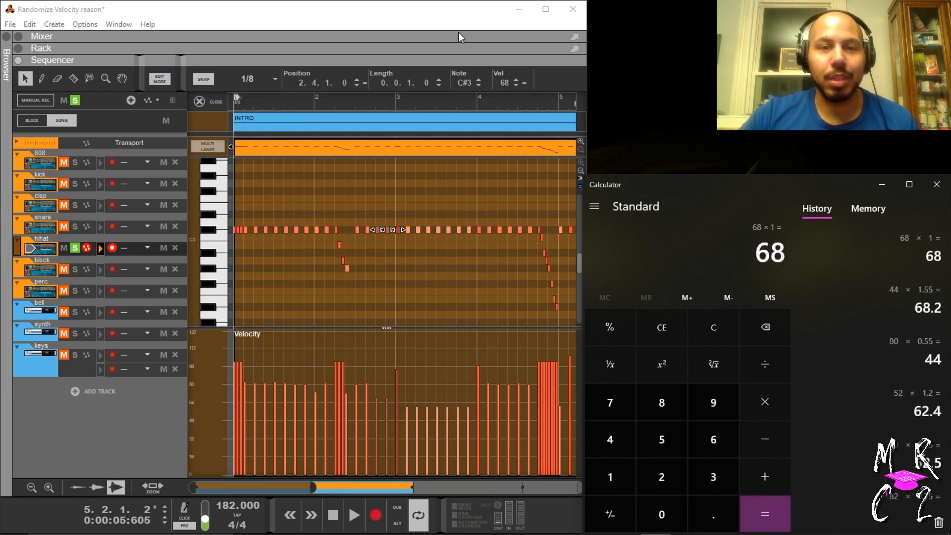
# - Close Calculator and maximize the Reason window
pyautogui.click(448, 18)
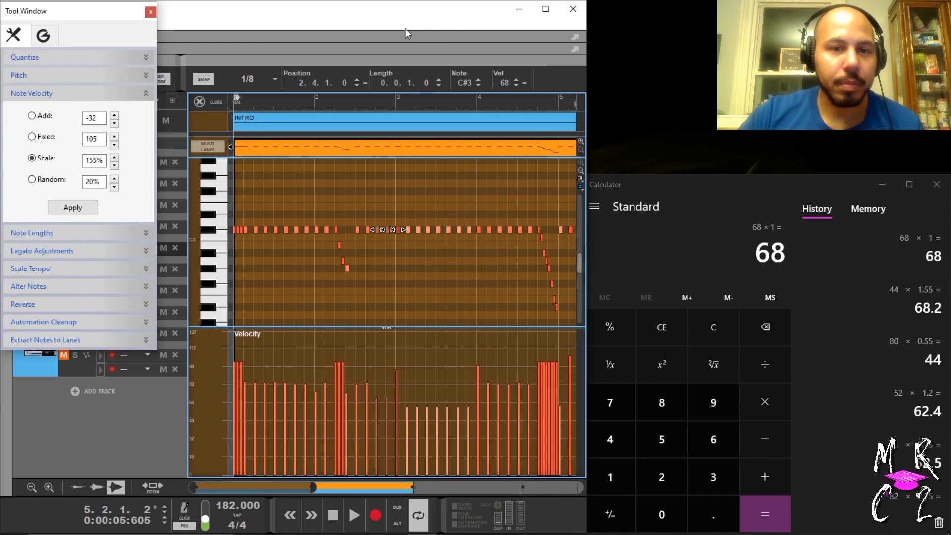
pyautogui.click(936, 184)
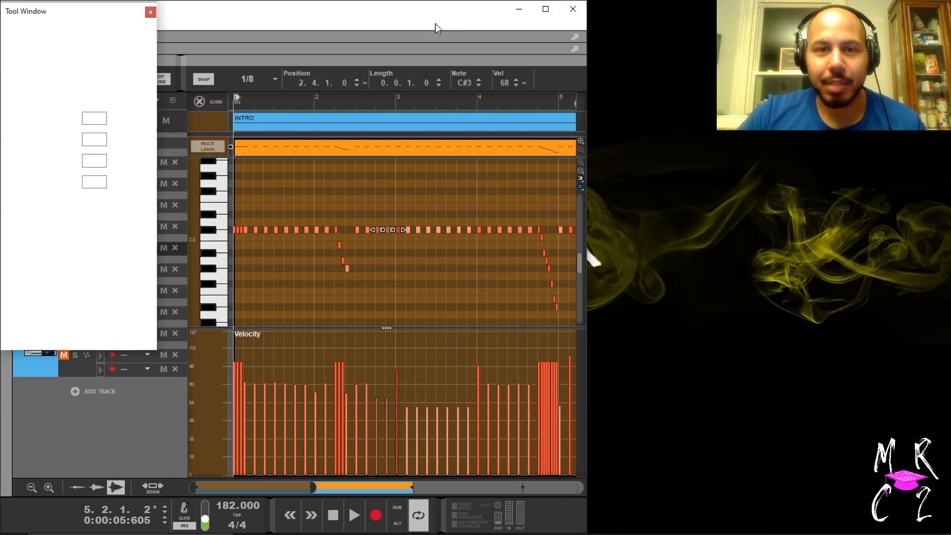
pyautogui.moveTo(436, 27); pyautogui.dragTo(559, 1)
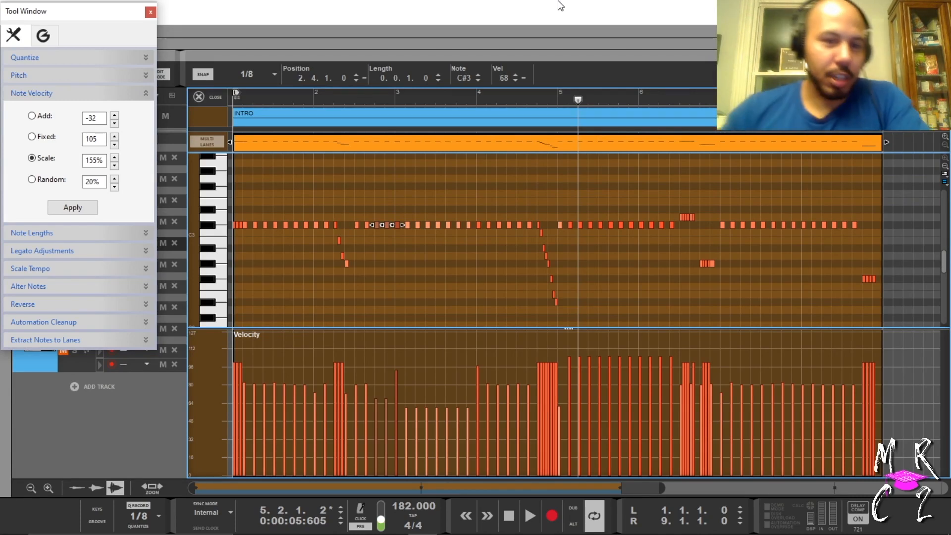
# - Select the hihat notes from bar 1 through bar 4 and clear the selection
pyautogui.moveTo(510, 201); pyautogui.dragTo(255, 245)
pyautogui.click(343, 169)
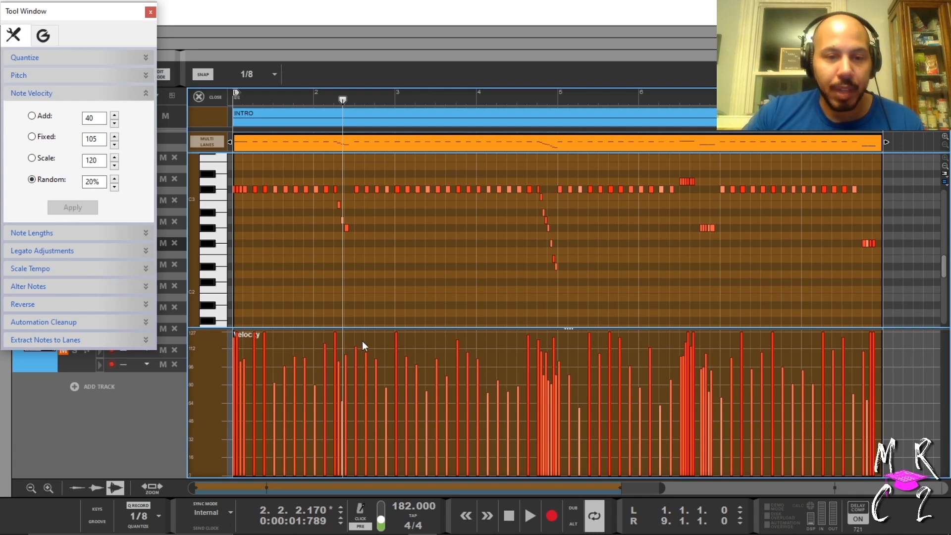
# - Set the velocity of the hihat note at 3.1.1 to 100 and apply a 20% random velocity change to it
pyautogui.click(397, 345)
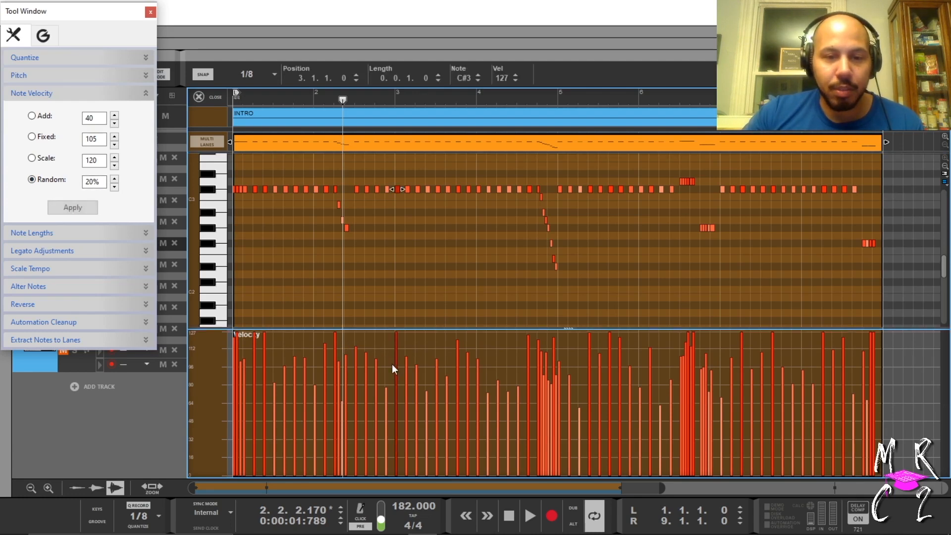
pyautogui.doubleClick(502, 78)
pyautogui.write('128')
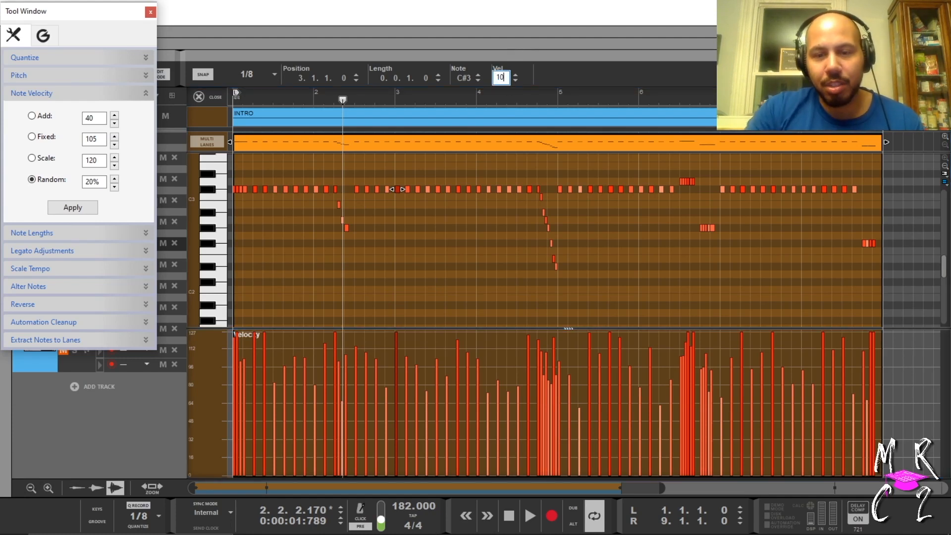
pyautogui.press('Return')
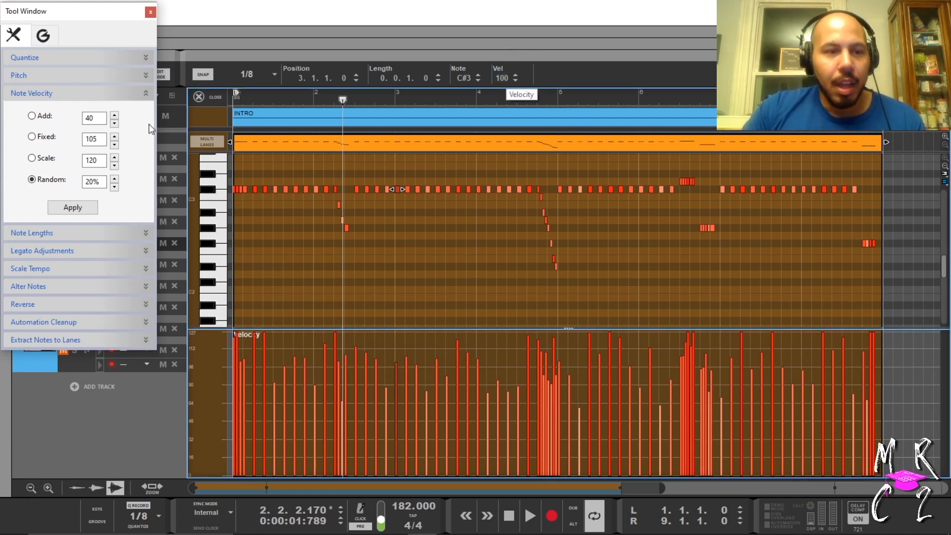
pyautogui.click(75, 209)
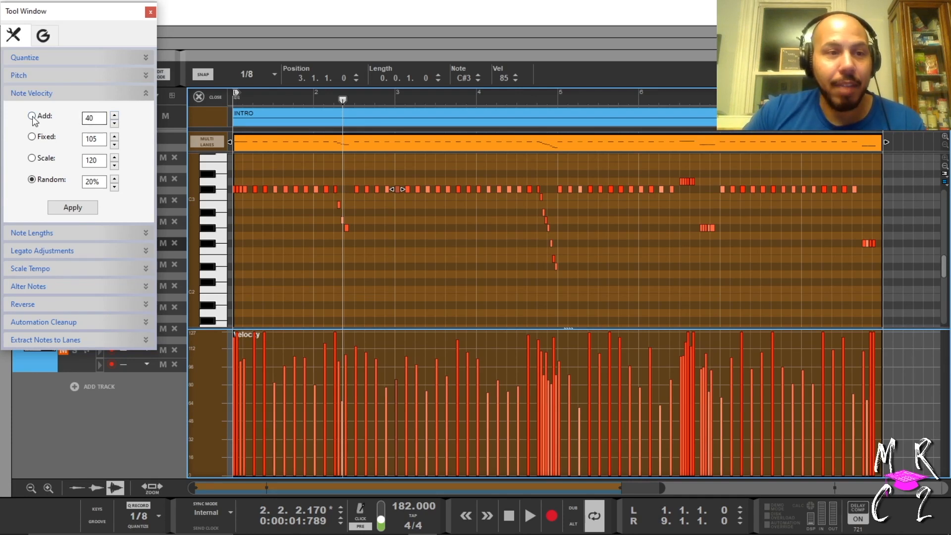
# - Choose Scale as the velocity adjustment and set its value to 20
pyautogui.click(31, 158)
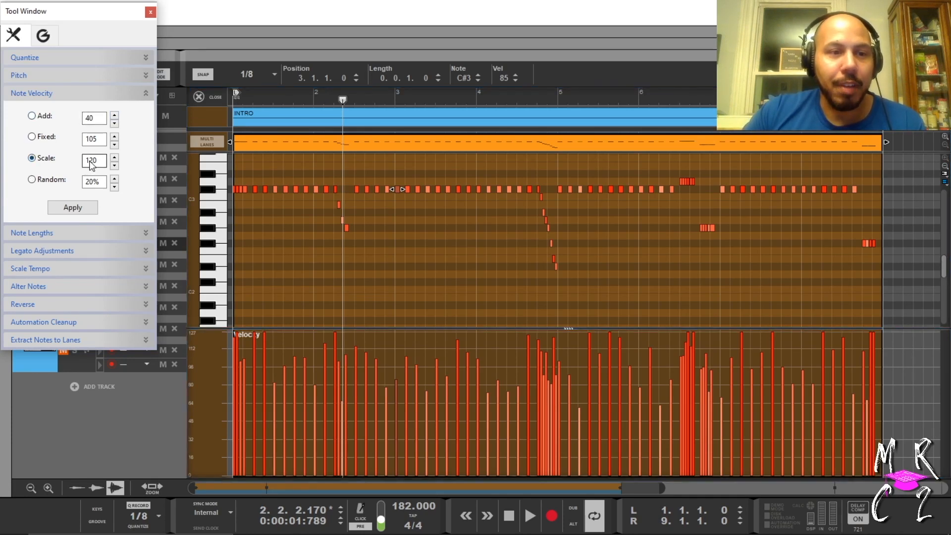
pyautogui.click(114, 166)
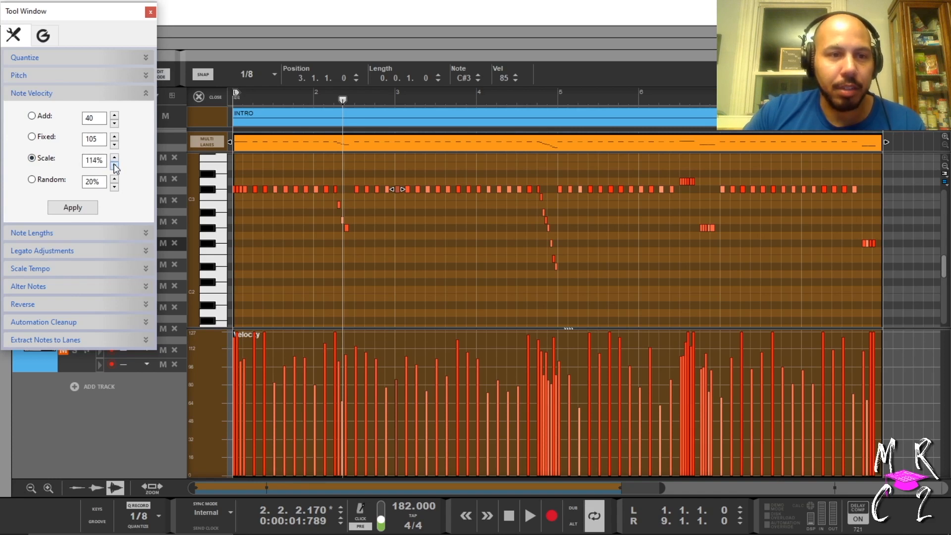
pyautogui.doubleClick(99, 163)
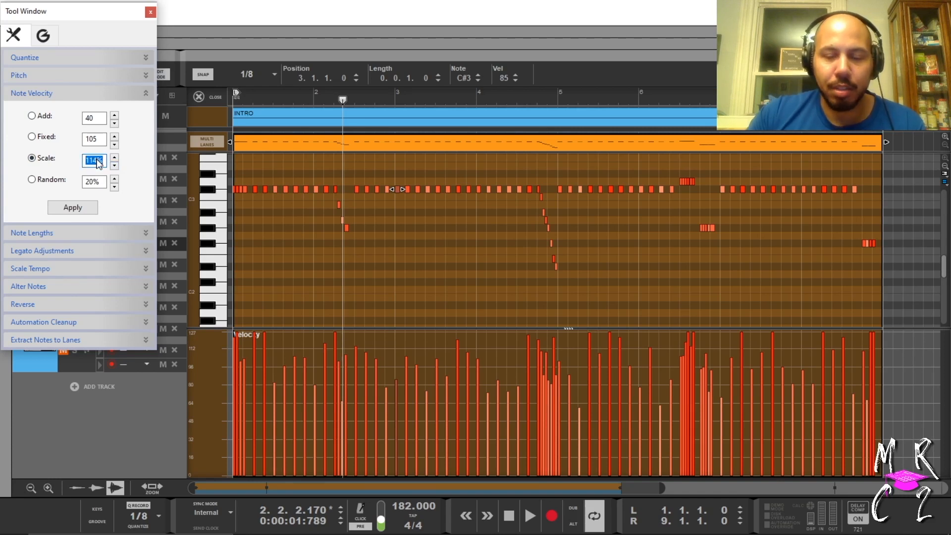
pyautogui.write('20')
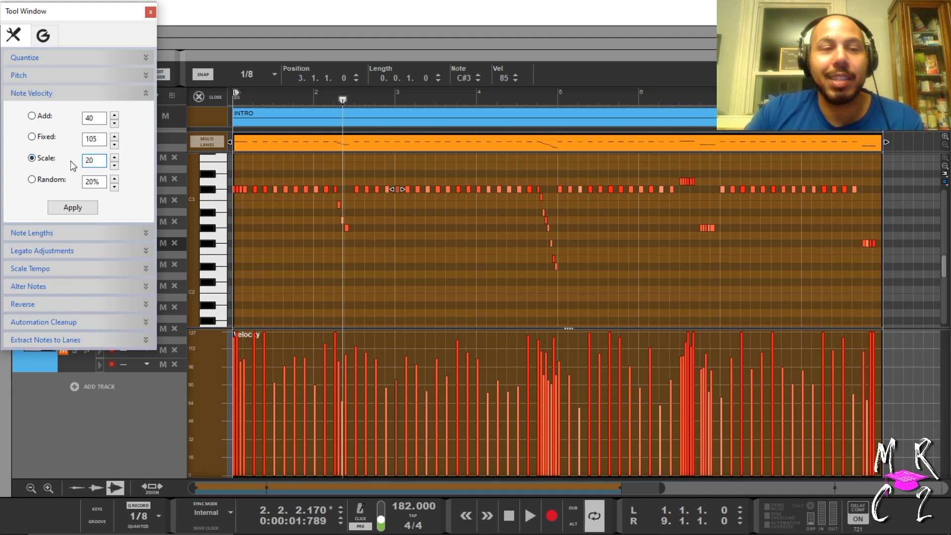
# - Apply the 20% Random velocity adjustment repeatedly to the hihat note at 3.1.1 and clear the selection
pyautogui.click(34, 180)
pyautogui.click(72, 207)
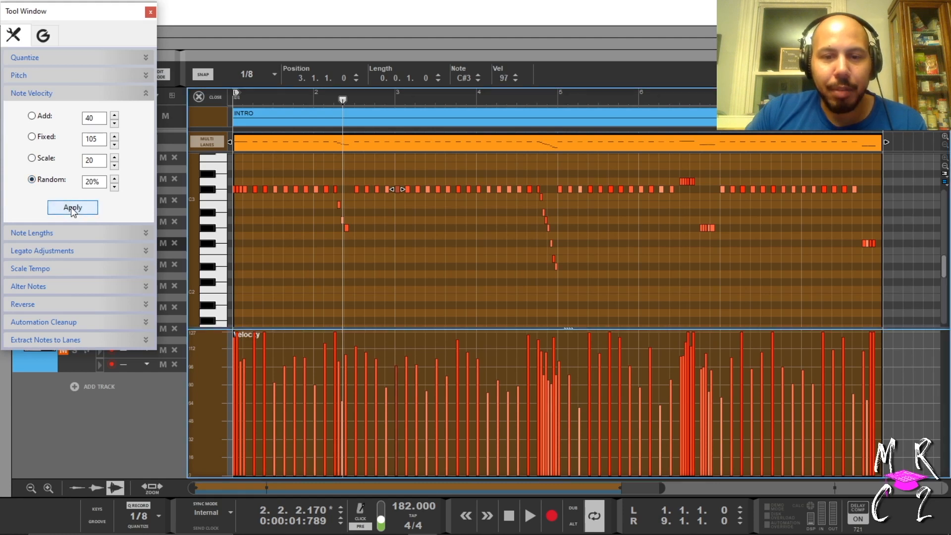
pyautogui.click(72, 208)
pyautogui.click(361, 269)
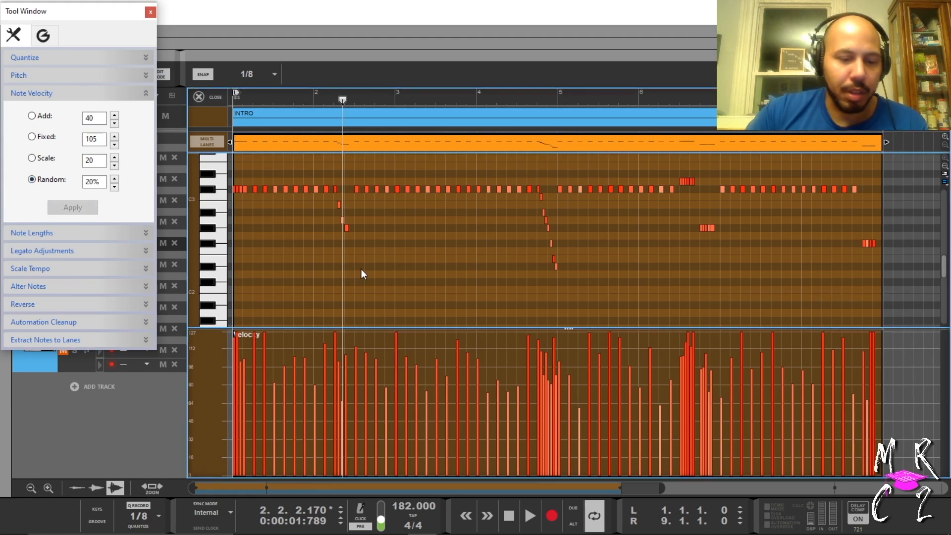
# - Select all notes in the clip and apply the 20% random velocity change to them repeatedly
pyautogui.hotkey('ctrl', 'a')
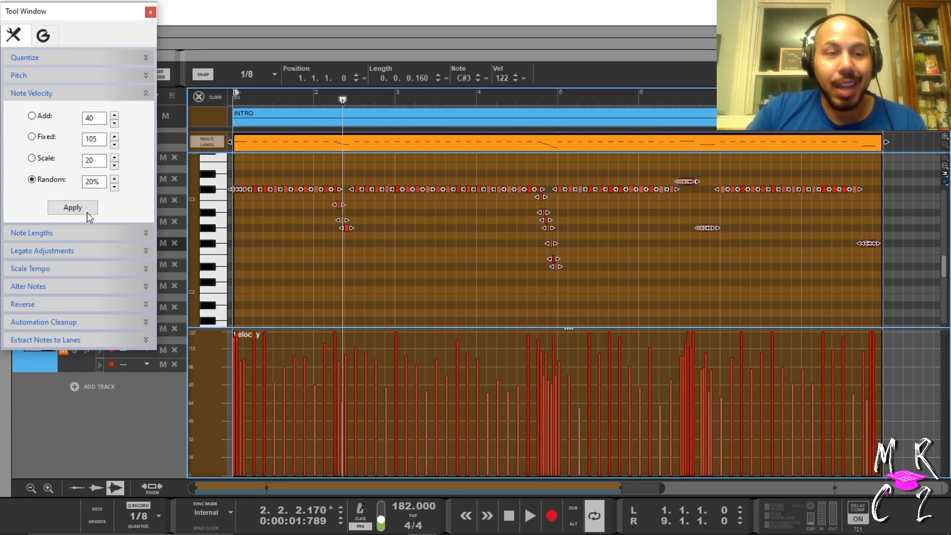
pyautogui.click(87, 212)
pyautogui.click(87, 212)
pyautogui.click(87, 212)
pyautogui.click(87, 212)
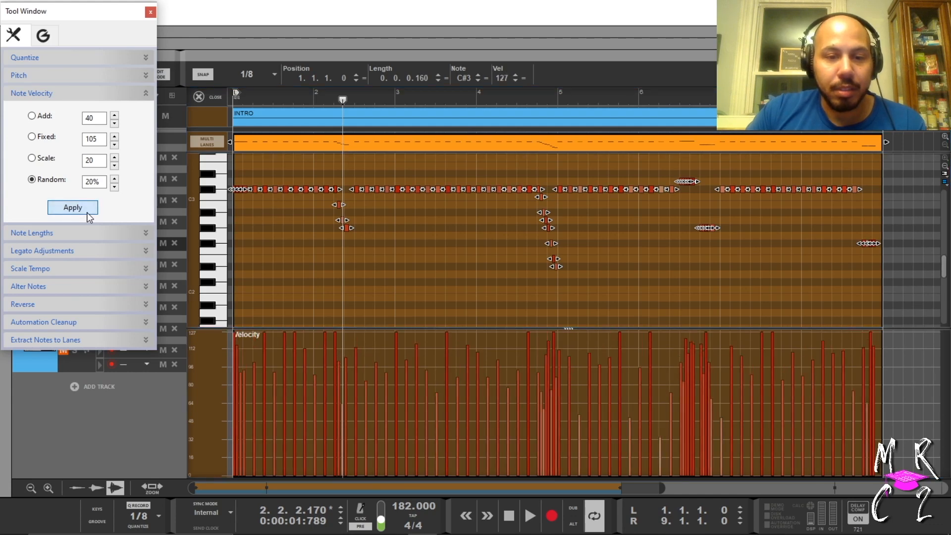
pyautogui.click(87, 212)
pyautogui.click(87, 212)
pyautogui.click(87, 212)
pyautogui.click(87, 212)
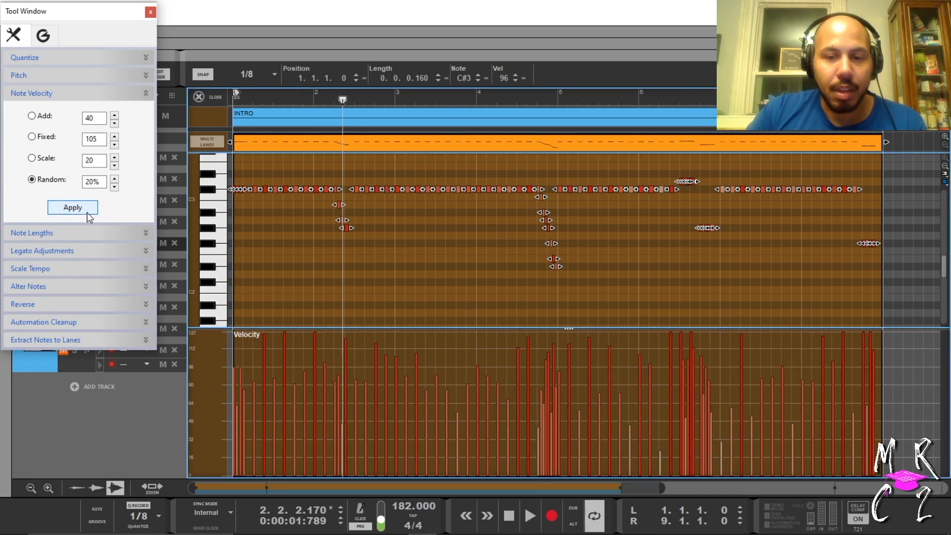
pyautogui.click(87, 212)
pyautogui.click(87, 212)
pyautogui.click(87, 212)
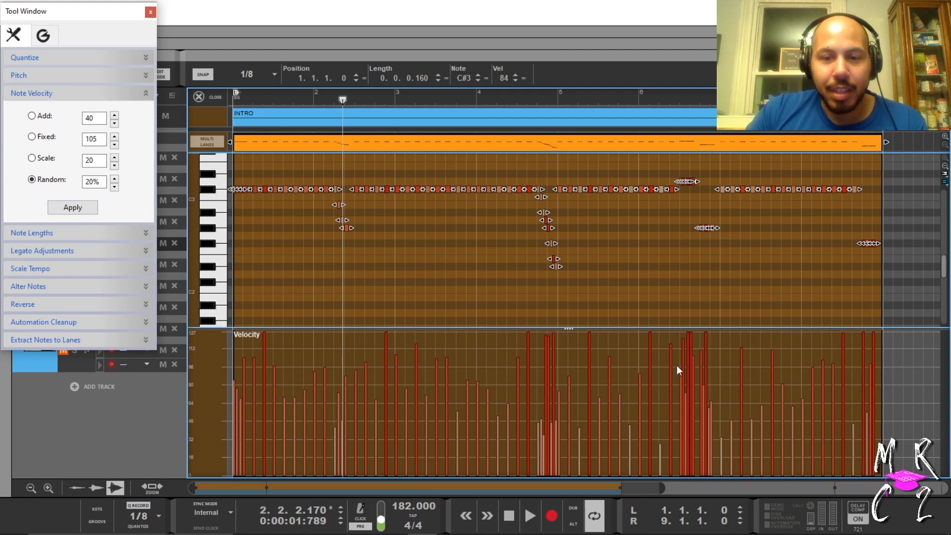
pyautogui.click(82, 209)
pyautogui.click(82, 209)
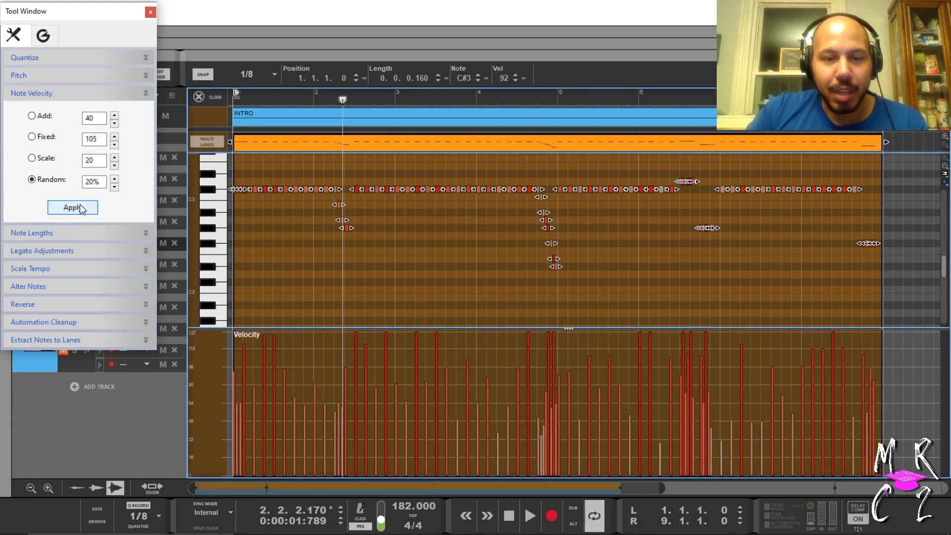
pyautogui.click(82, 209)
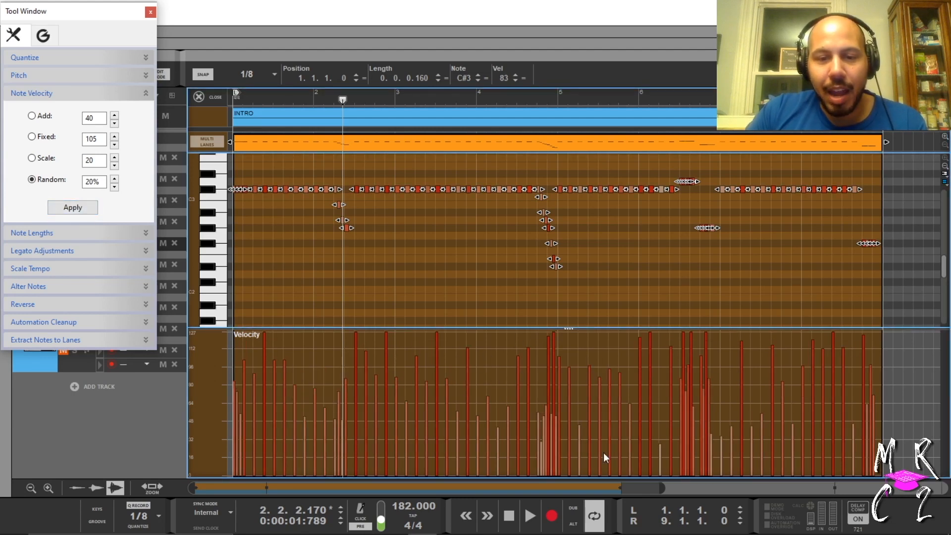
# - Clear the note selection and play the randomized hihat clip from the start of the song
pyautogui.click(414, 260)
pyautogui.press('Home')
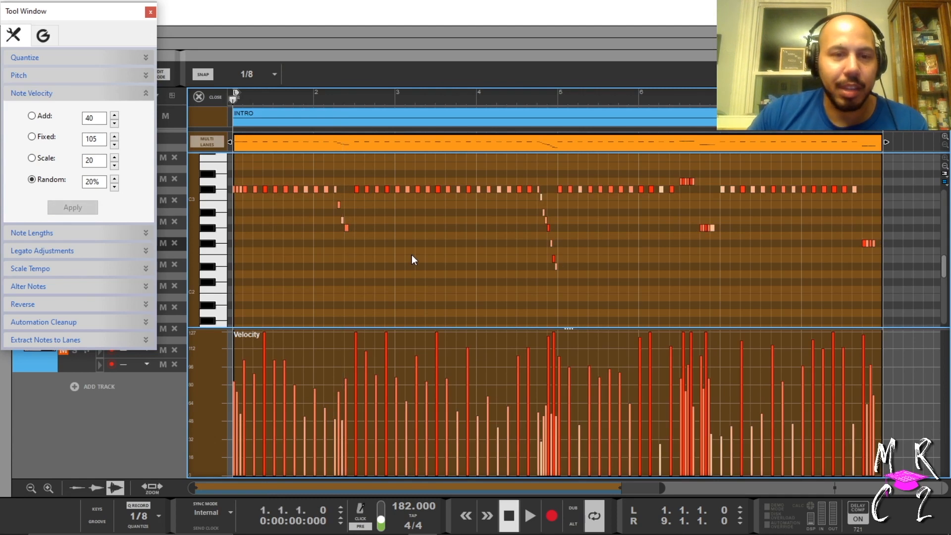
pyautogui.press('space')
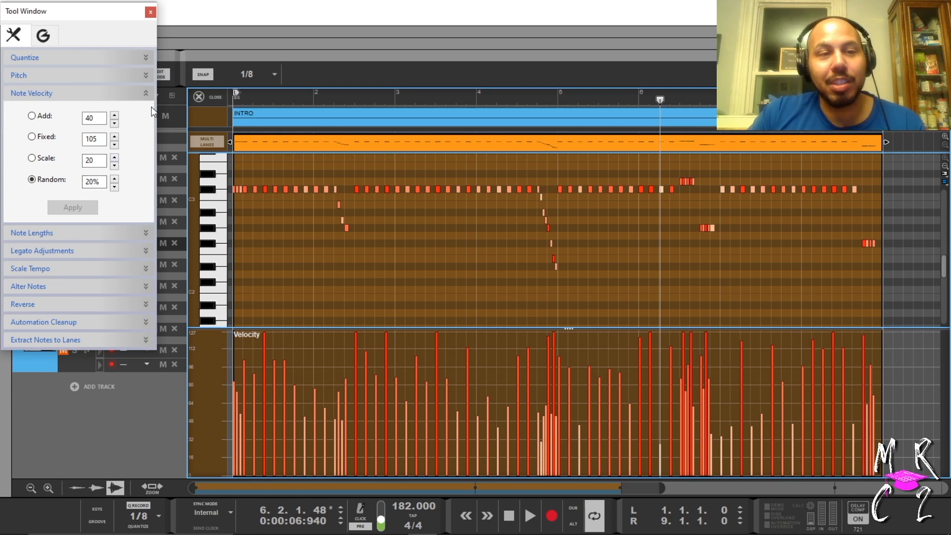
pyautogui.click(96, 118)
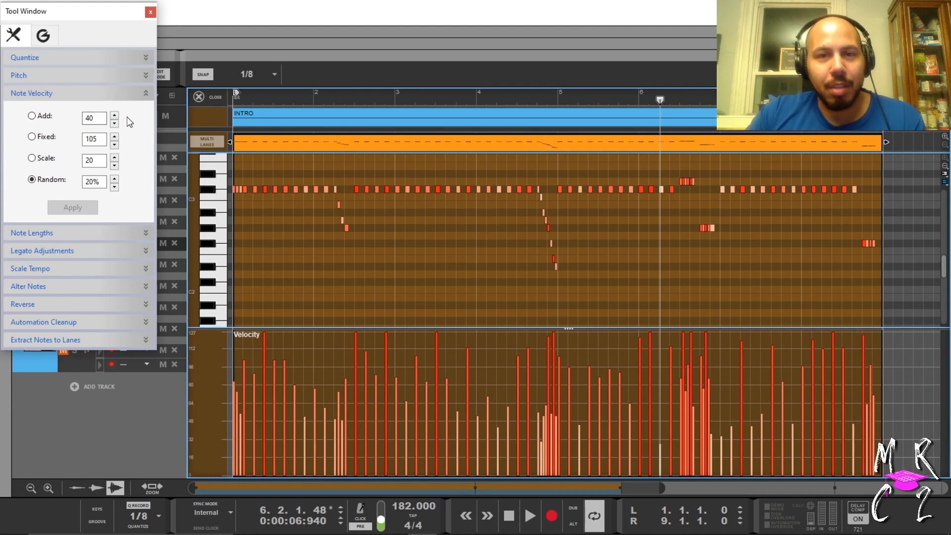